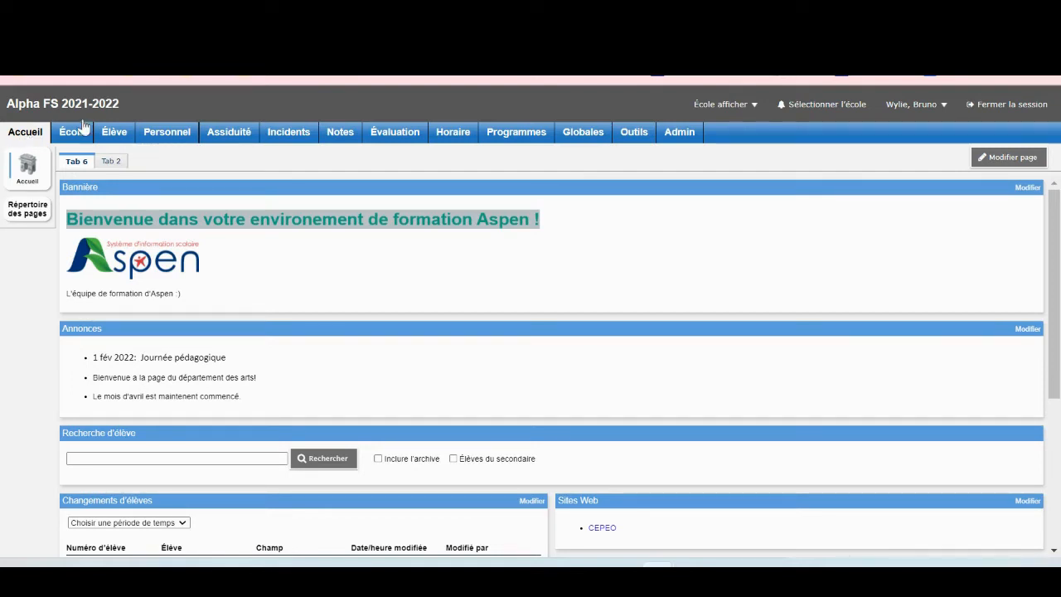
Load the Élève student list and glance through its filter, field-set and Options menus.
{"action": "left_click", "coordinate": [107, 133]}
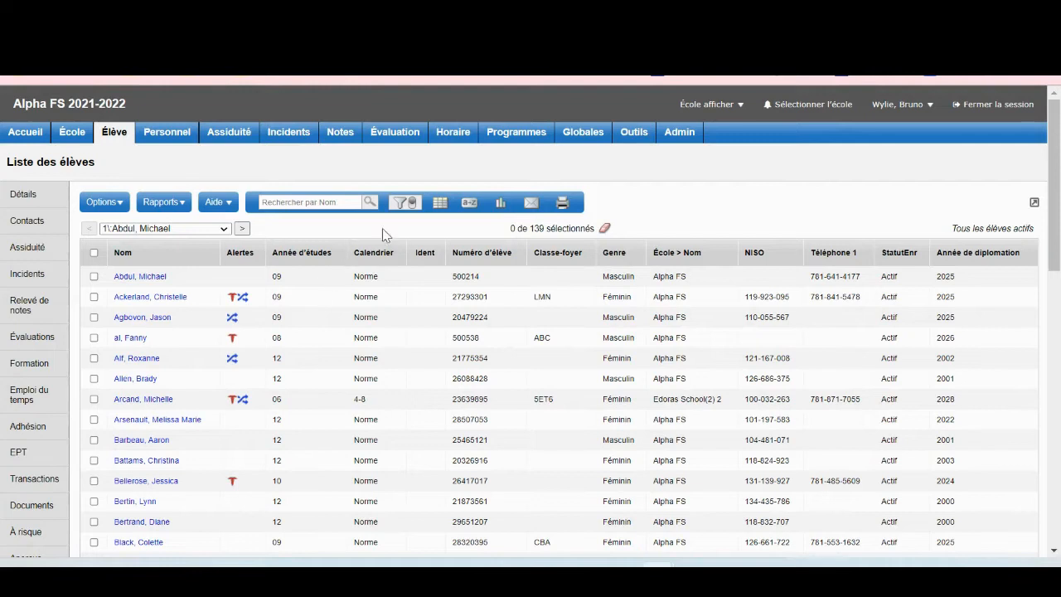
{"action": "left_click", "coordinate": [399, 204]}
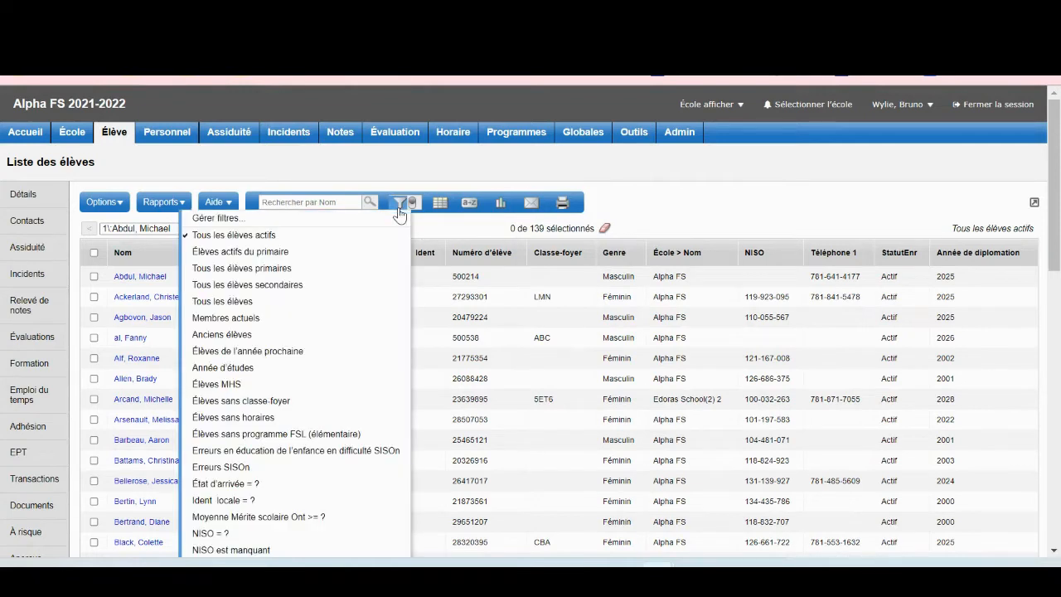
{"action": "left_click", "coordinate": [444, 205]}
{"action": "right_click", "coordinate": [440, 204]}
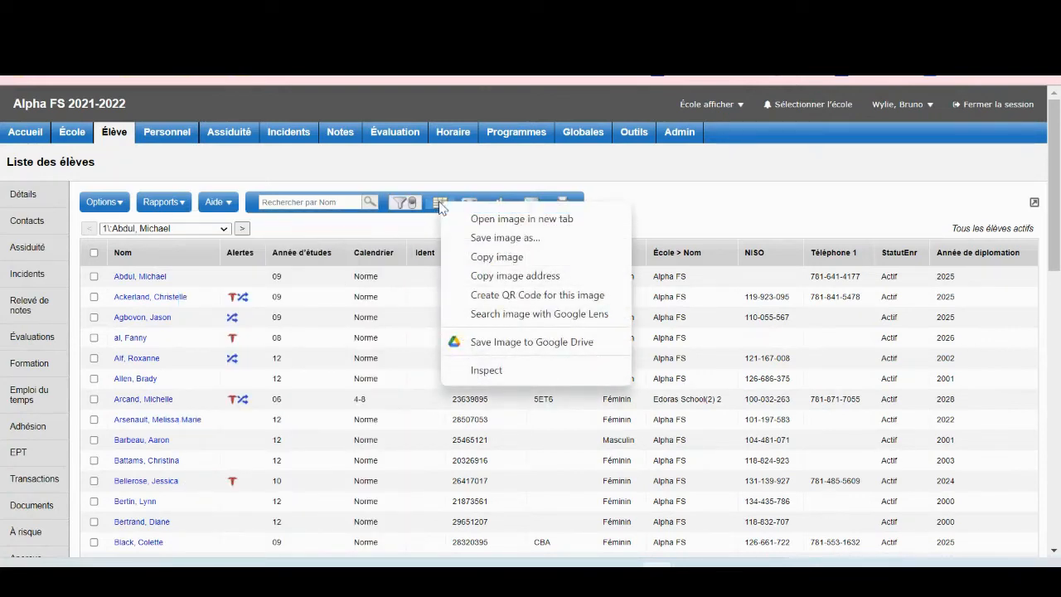
{"action": "left_click", "coordinate": [435, 206]}
{"action": "left_click", "coordinate": [439, 203]}
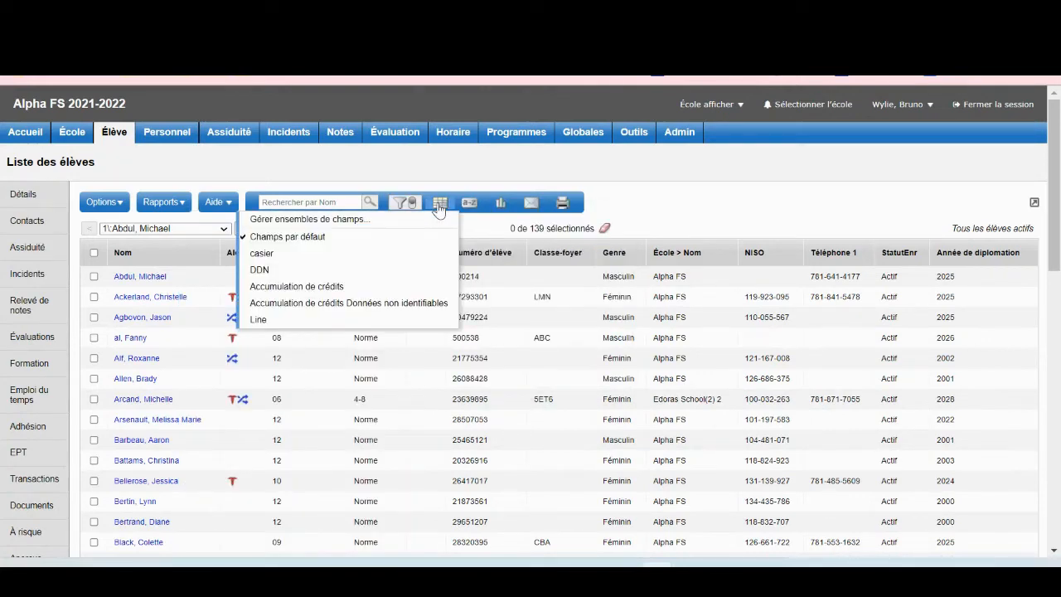
{"action": "left_click", "coordinate": [307, 323]}
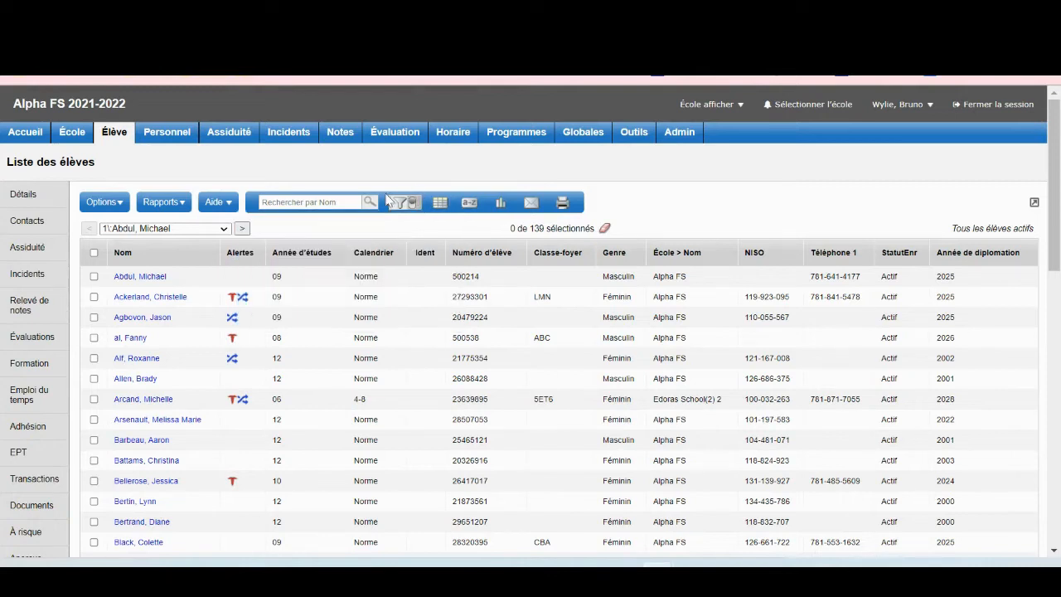
{"action": "left_click", "coordinate": [120, 203]}
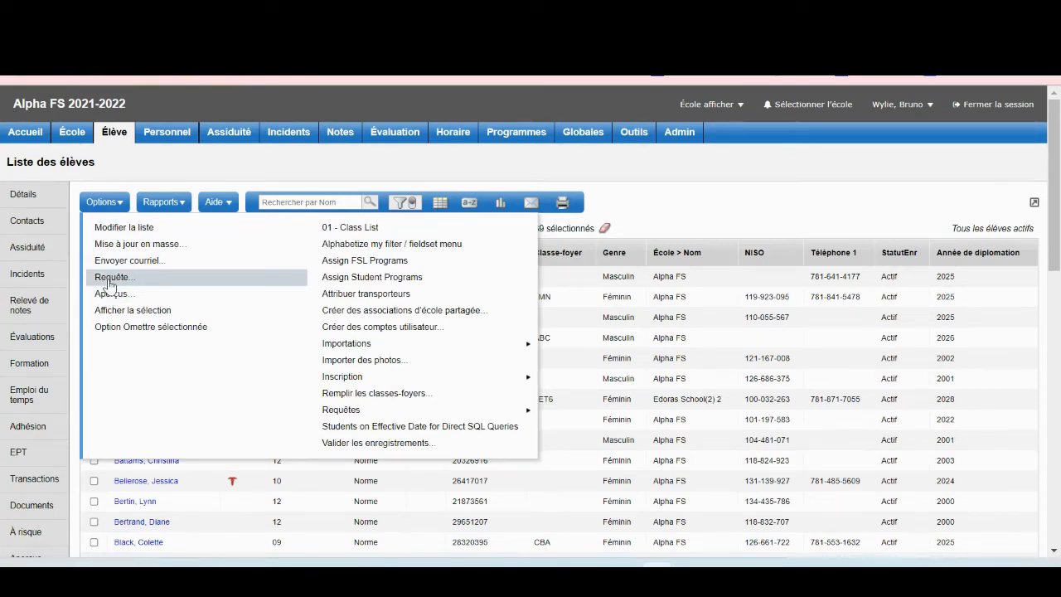
Tick the first three student rows so 3 of 139 are selected.
{"action": "left_click", "coordinate": [163, 181]}
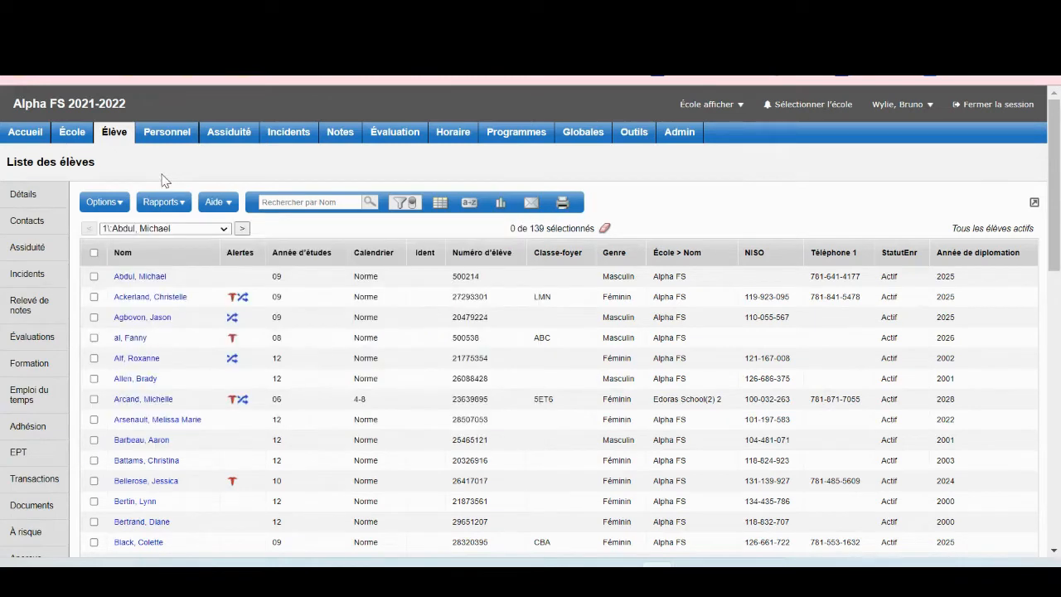
{"action": "right_click", "coordinate": [93, 280]}
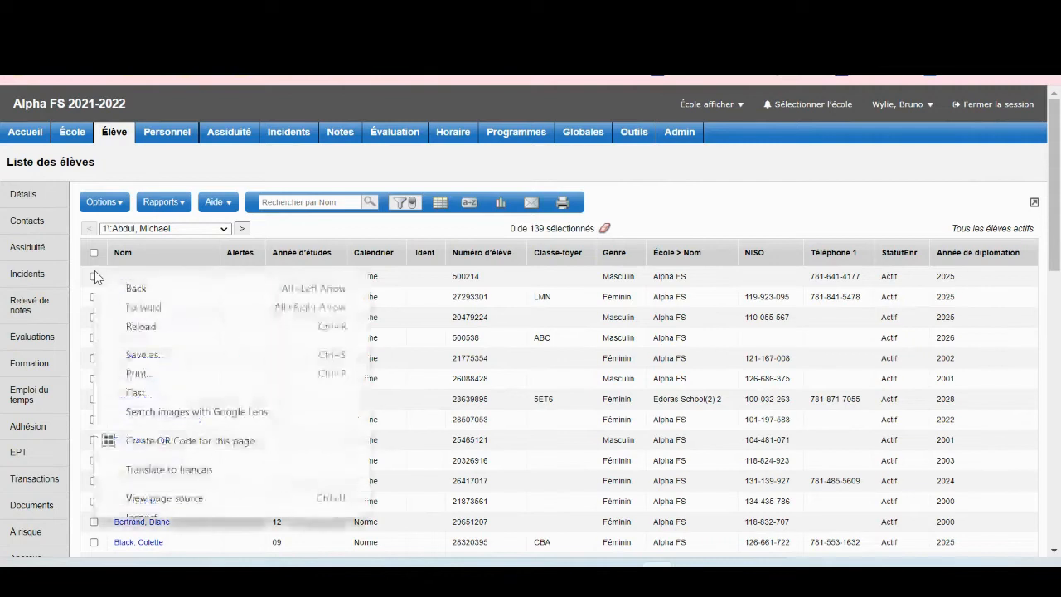
{"action": "left_click", "coordinate": [94, 277]}
{"action": "left_click", "coordinate": [93, 297]}
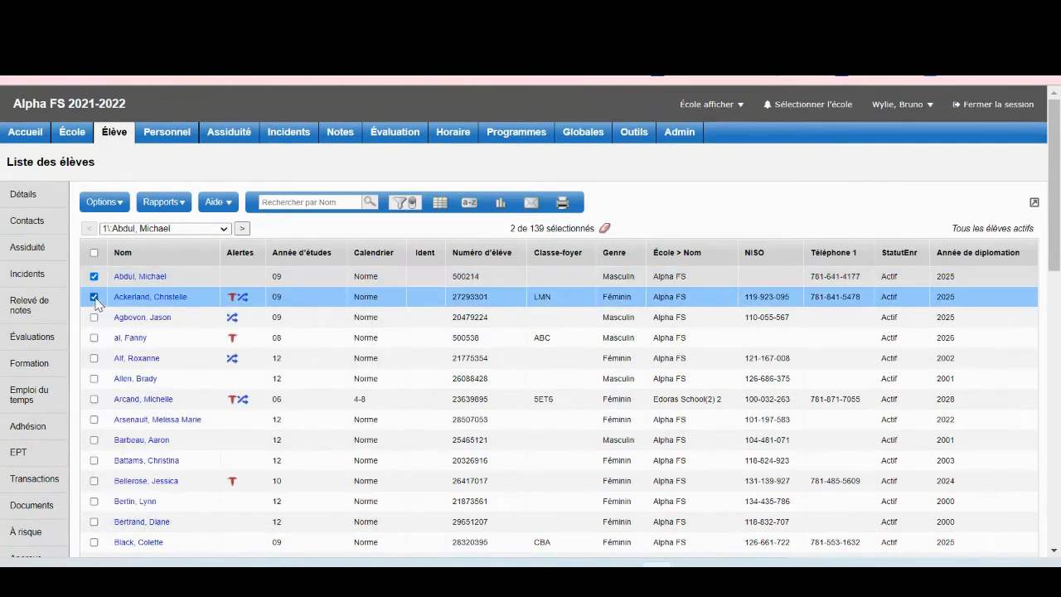
{"action": "left_click", "coordinate": [94, 317]}
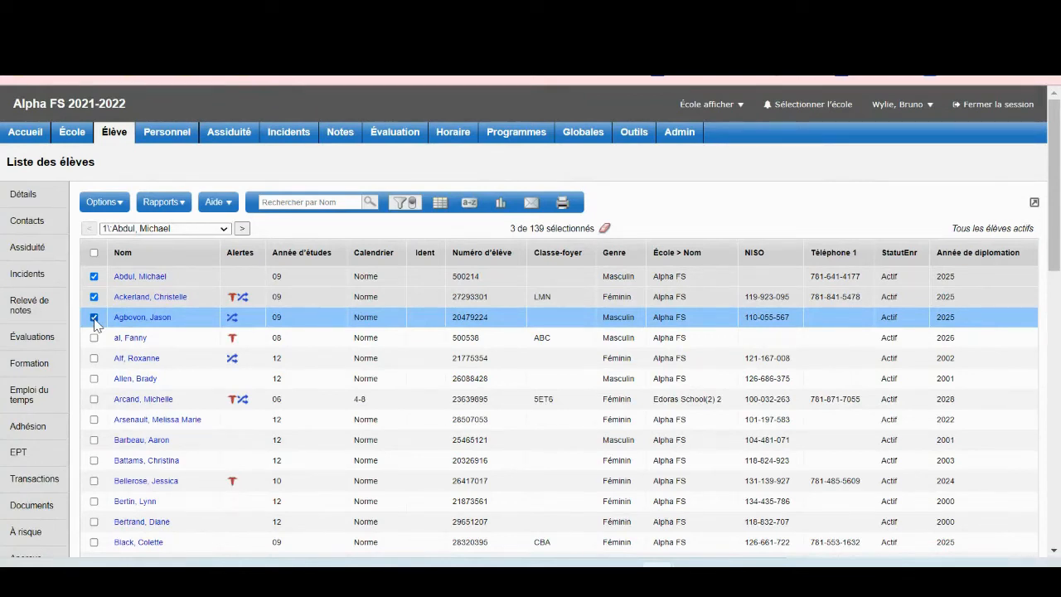
Show only the selected students and preview a mass email, closing it unsent.
{"action": "left_click", "coordinate": [114, 204]}
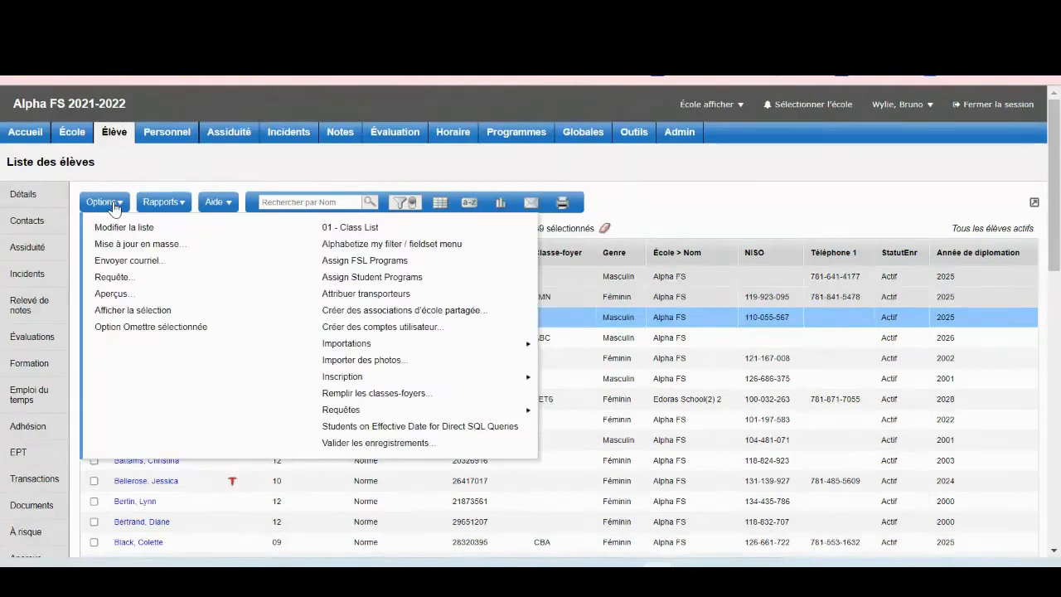
{"action": "left_click", "coordinate": [123, 318]}
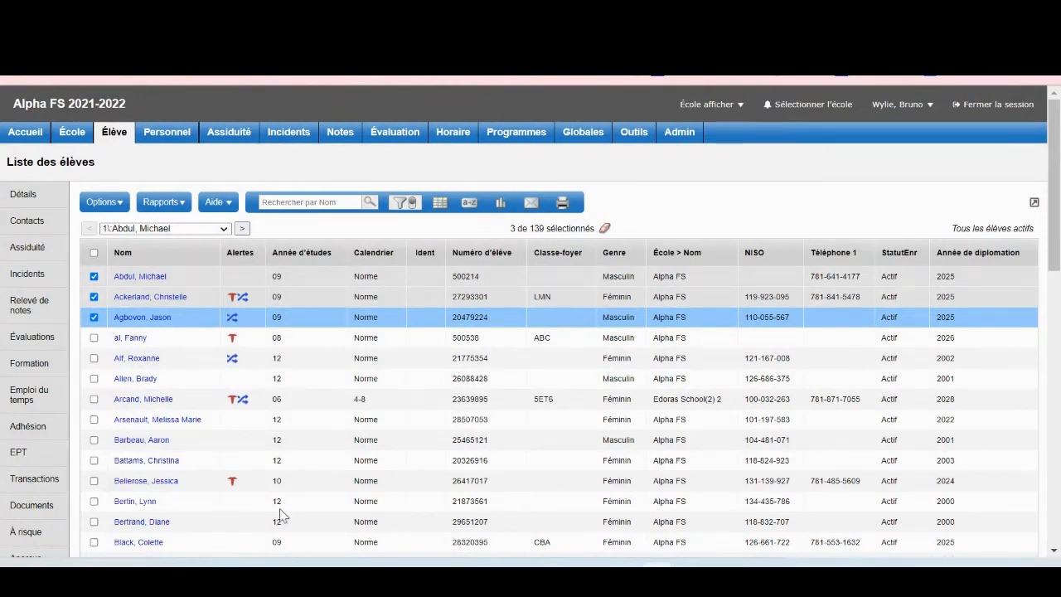
{"action": "left_click", "coordinate": [115, 203]}
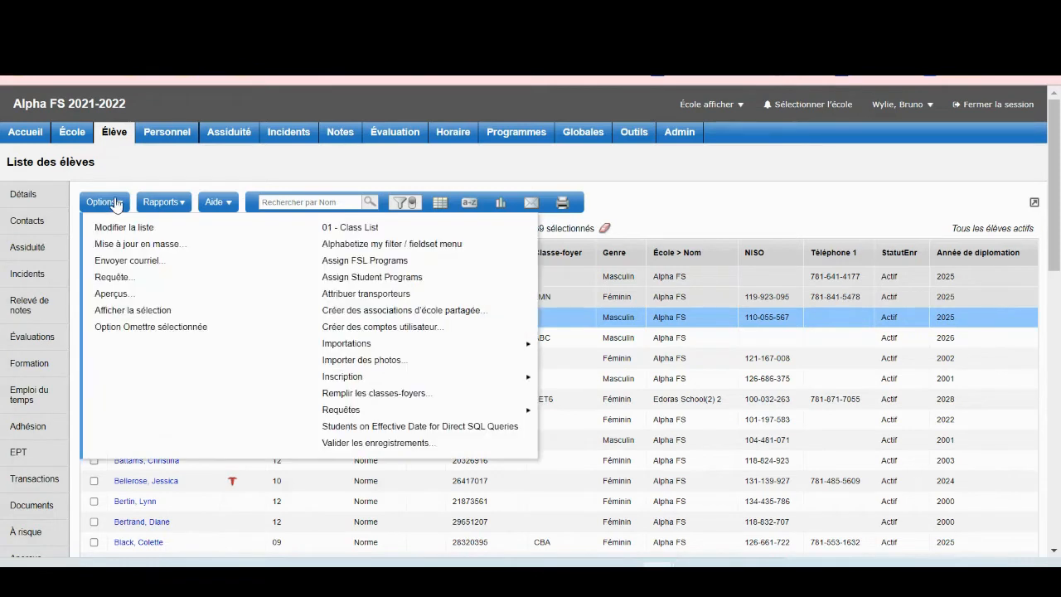
{"action": "left_click", "coordinate": [126, 260]}
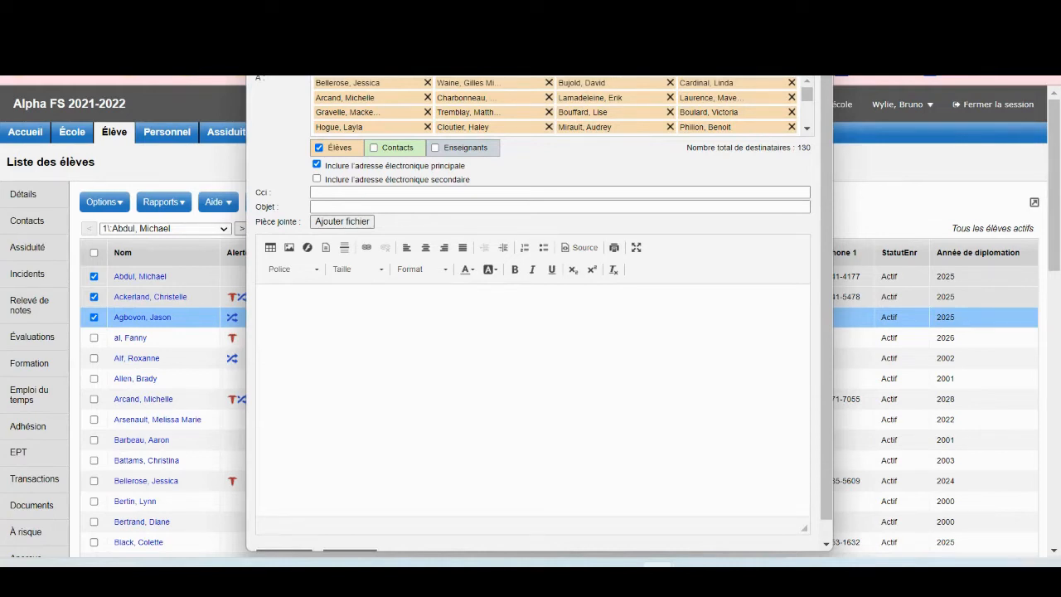
{"action": "key", "text": "Escape"}
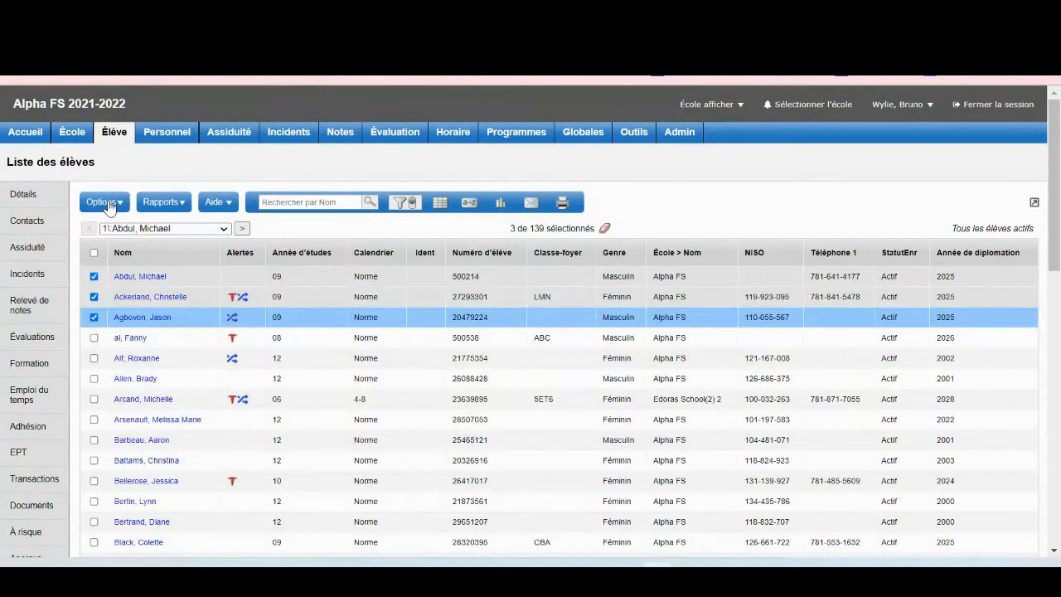
{"action": "left_click", "coordinate": [103, 202]}
Narrow to the three selected students and open a mass email, moving its window down and back.
{"action": "left_click", "coordinate": [139, 310]}
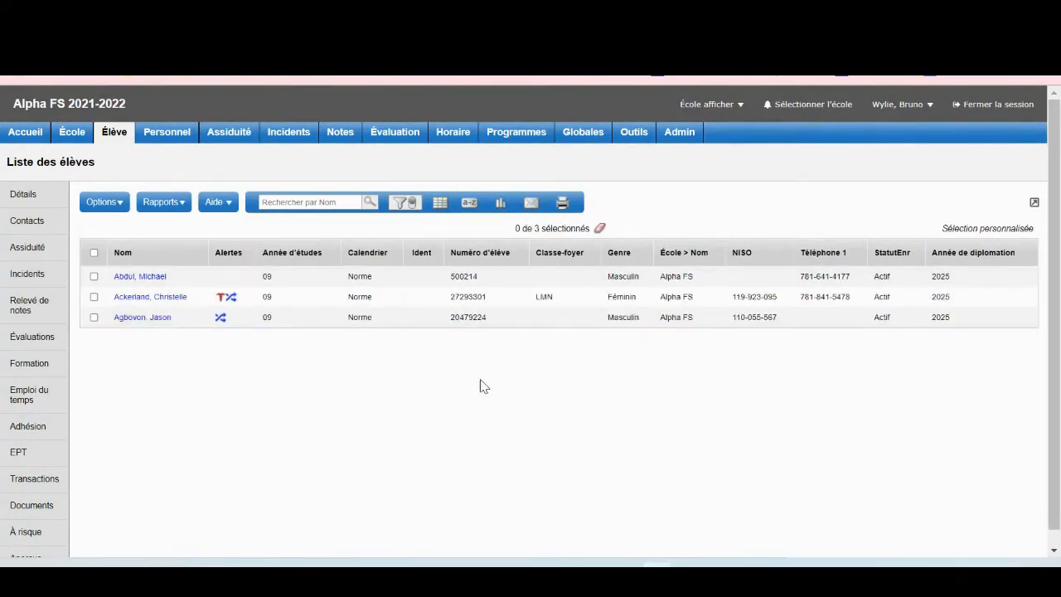
{"action": "left_click", "coordinate": [116, 207]}
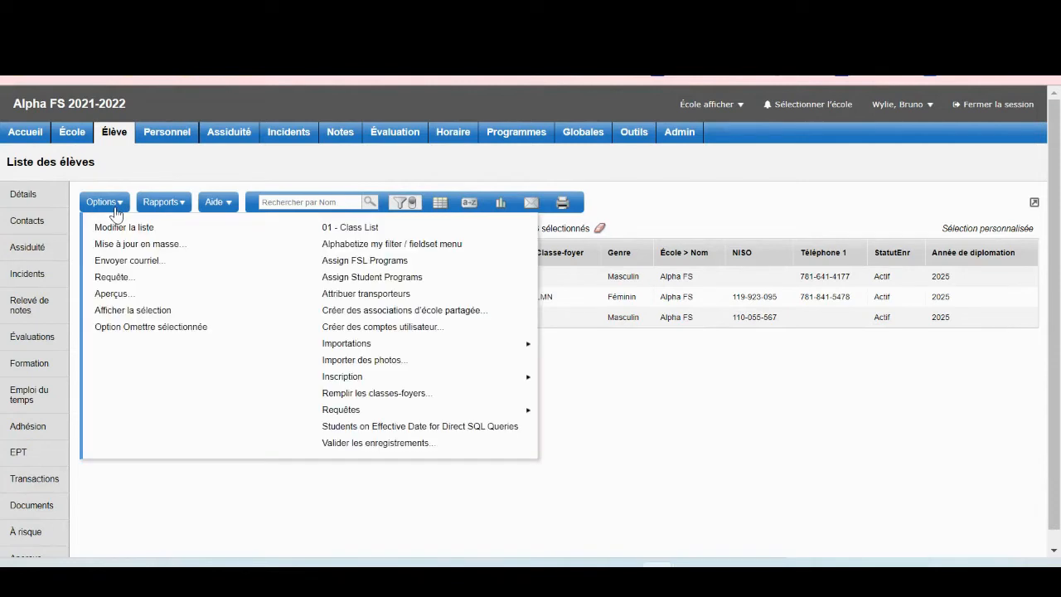
{"action": "left_click", "coordinate": [141, 262]}
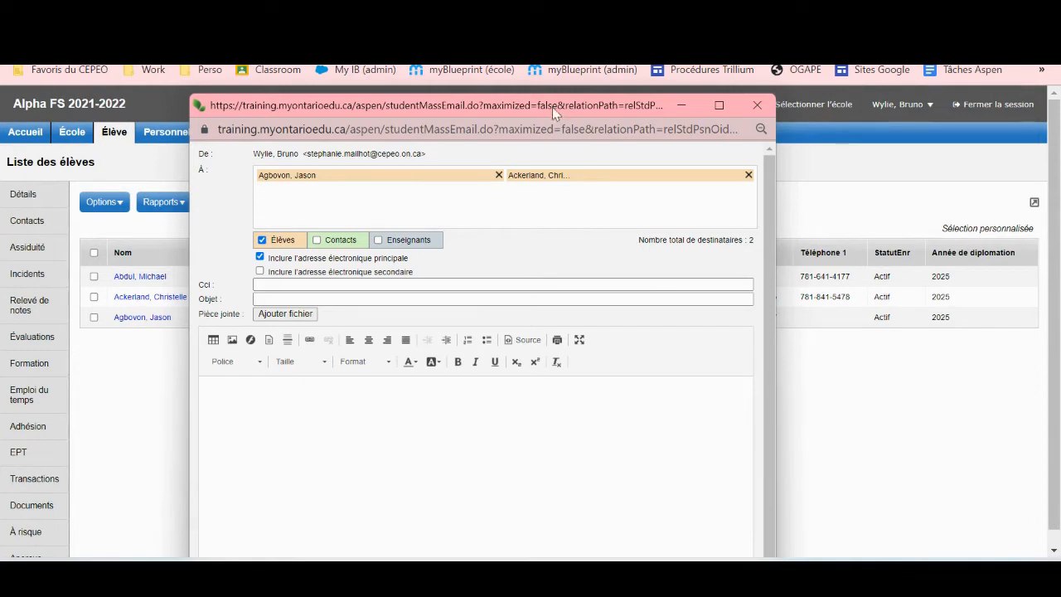
{"action": "left_click_drag", "start_coordinate": [551, 105], "coordinate": [585, 359]}
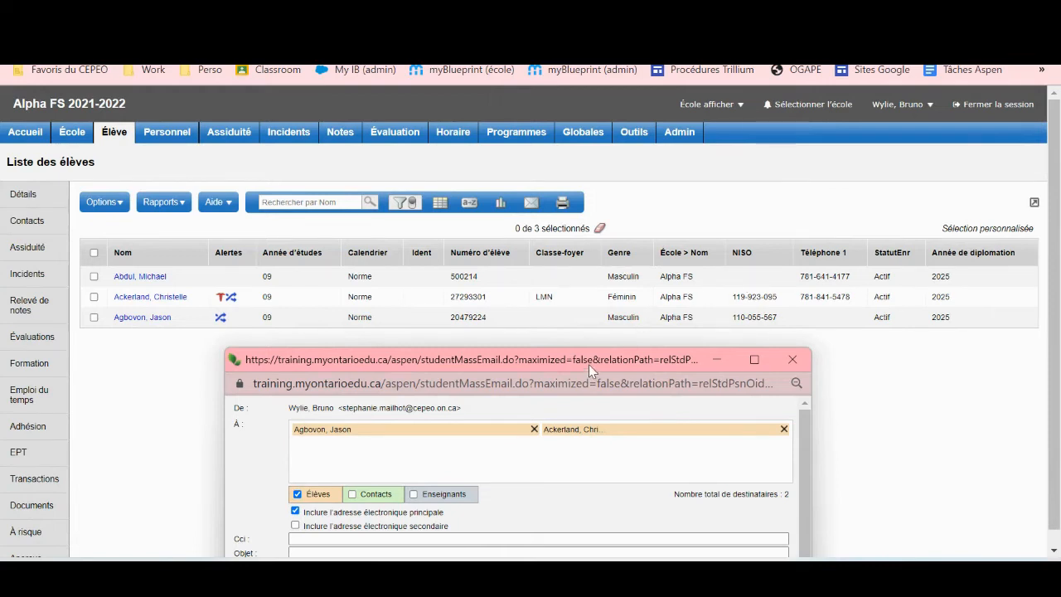
{"action": "left_click_drag", "start_coordinate": [589, 364], "coordinate": [617, 121]}
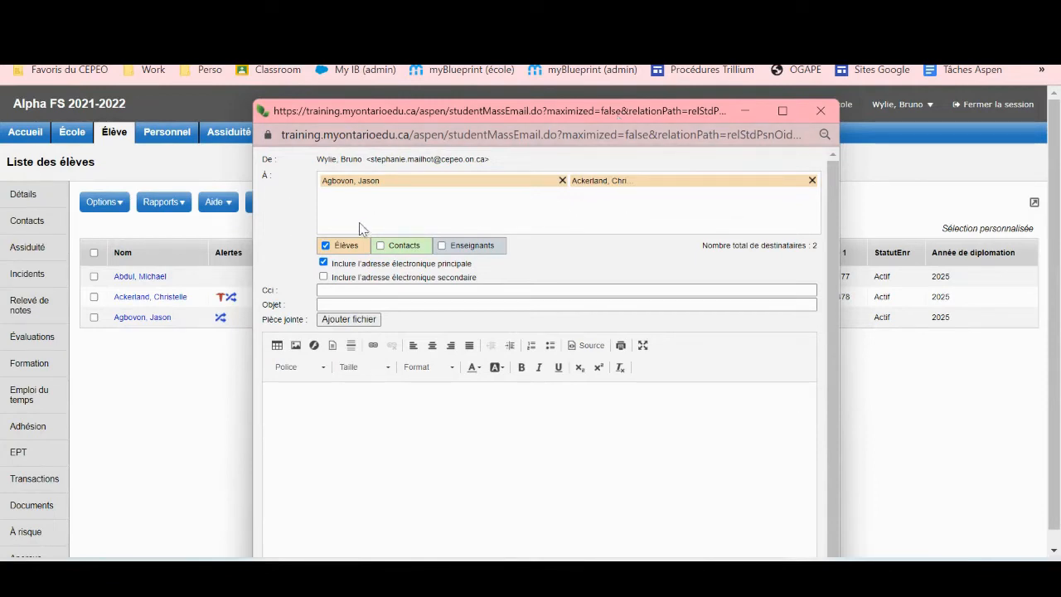
Add contacts, then drop the teachers so five recipients remain, and type test text in Cci.
{"action": "left_click", "coordinate": [379, 245]}
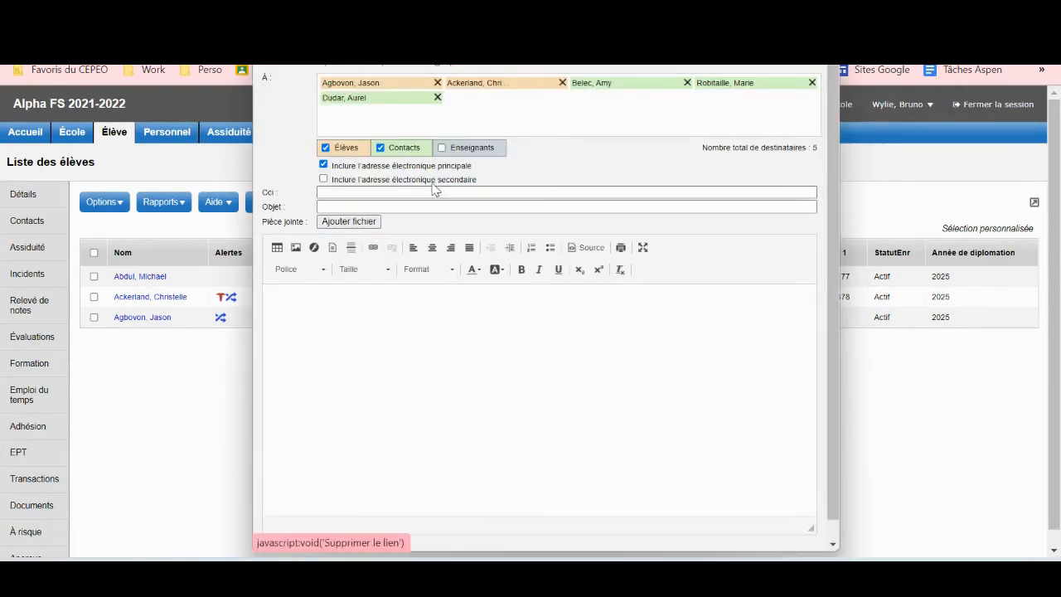
{"action": "left_click", "coordinate": [442, 148]}
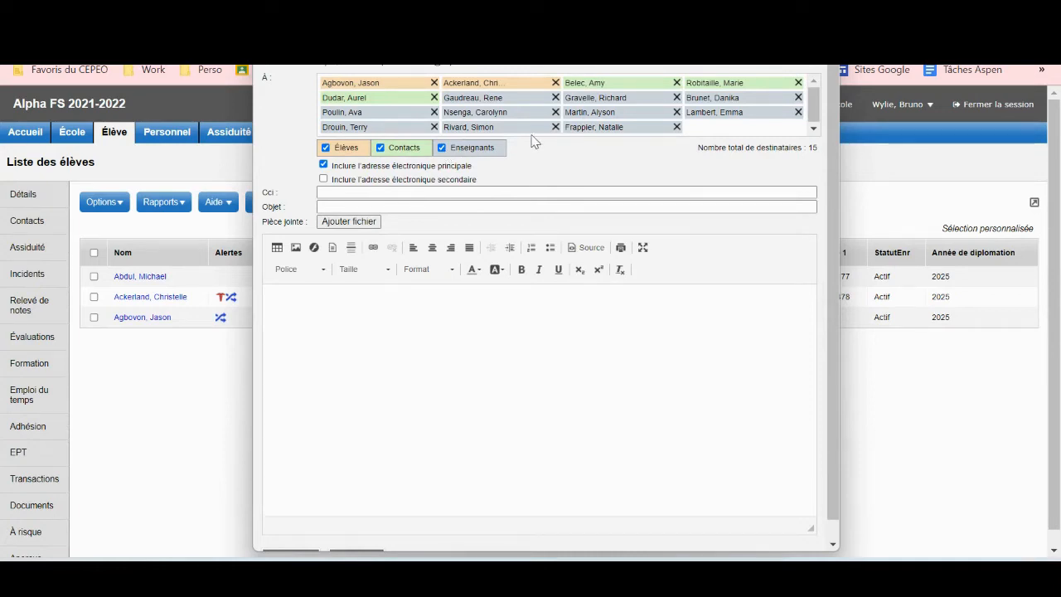
{"action": "left_click", "coordinate": [555, 128]}
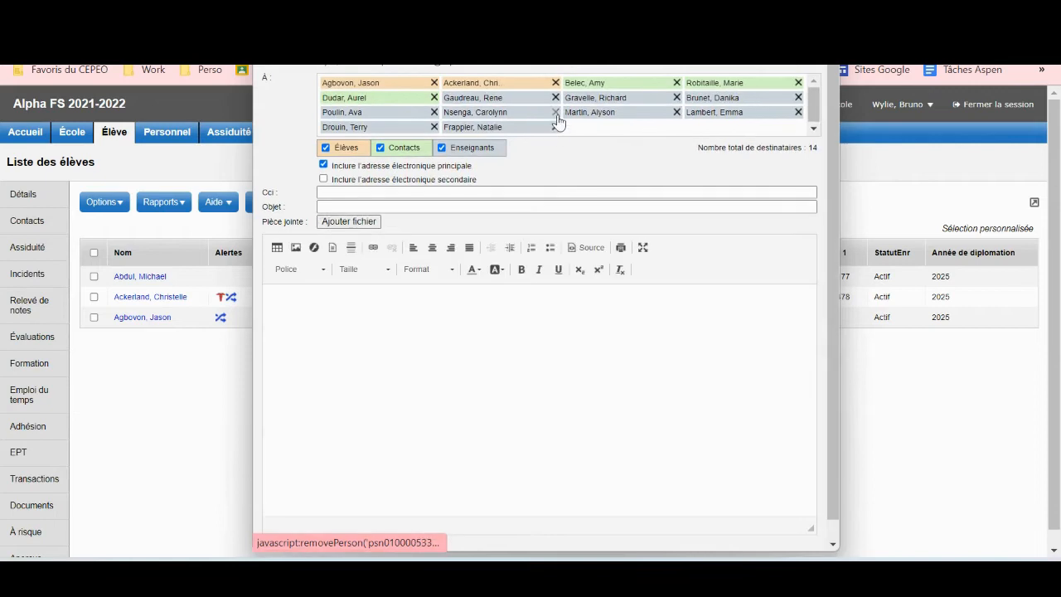
{"action": "left_click", "coordinate": [555, 112]}
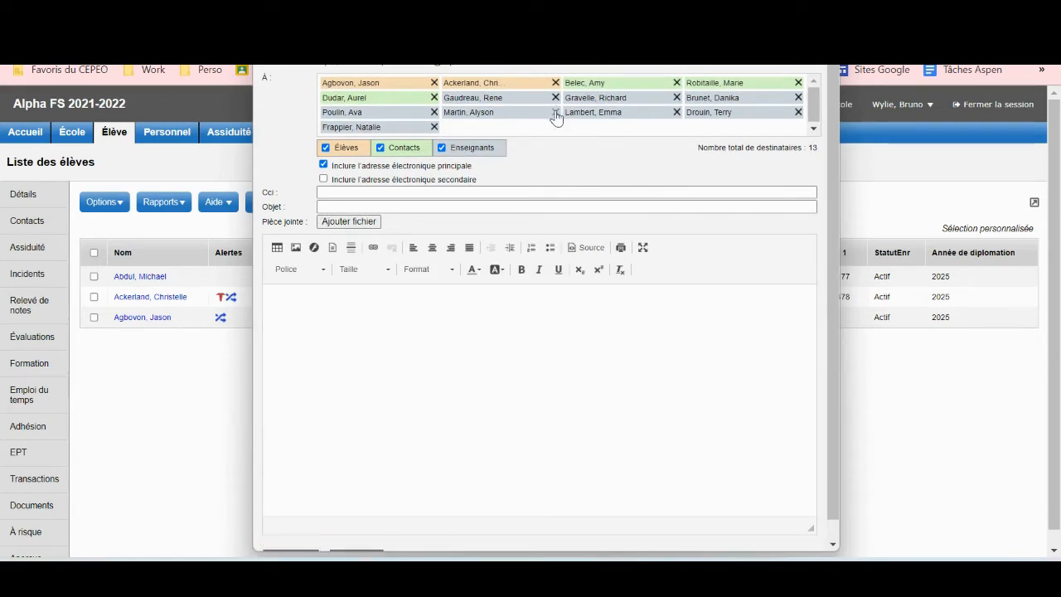
{"action": "left_click", "coordinate": [555, 114]}
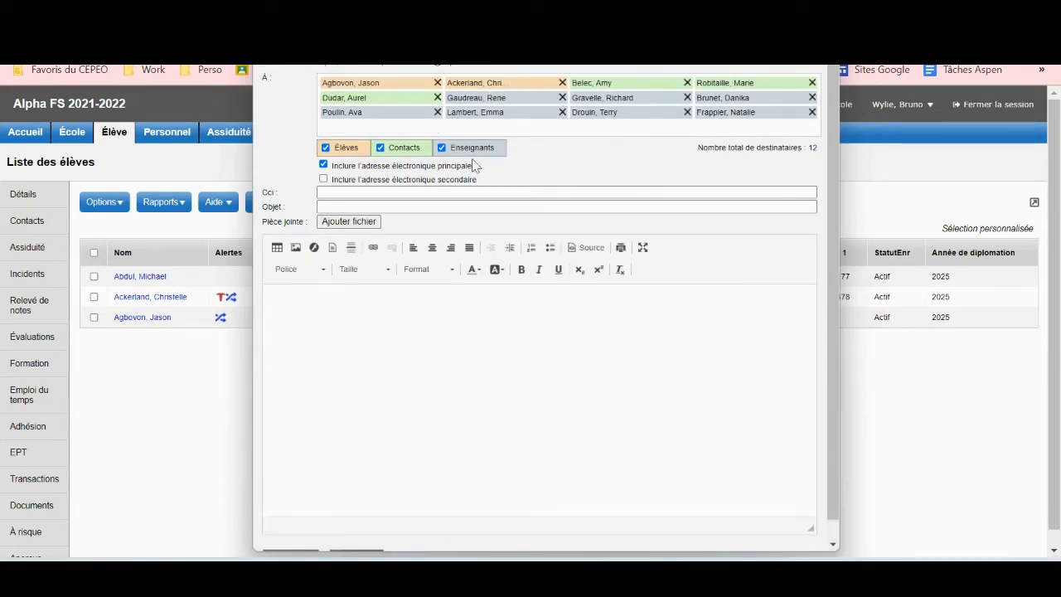
{"action": "left_click", "coordinate": [444, 151]}
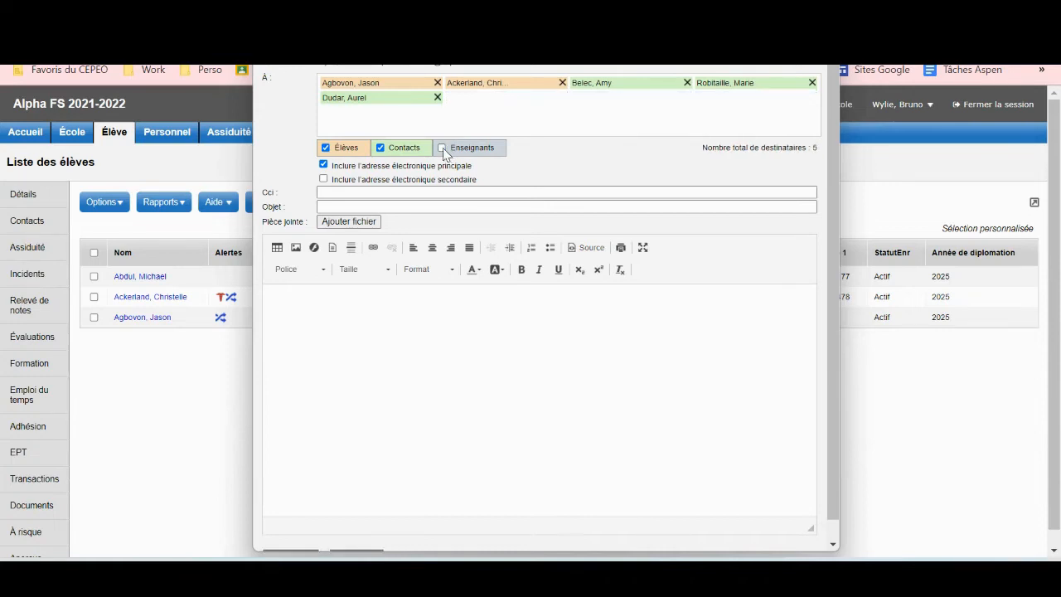
{"action": "left_click", "coordinate": [358, 191]}
{"action": "type", "text": "bjhjhjhvjhvjhvjhvj"}
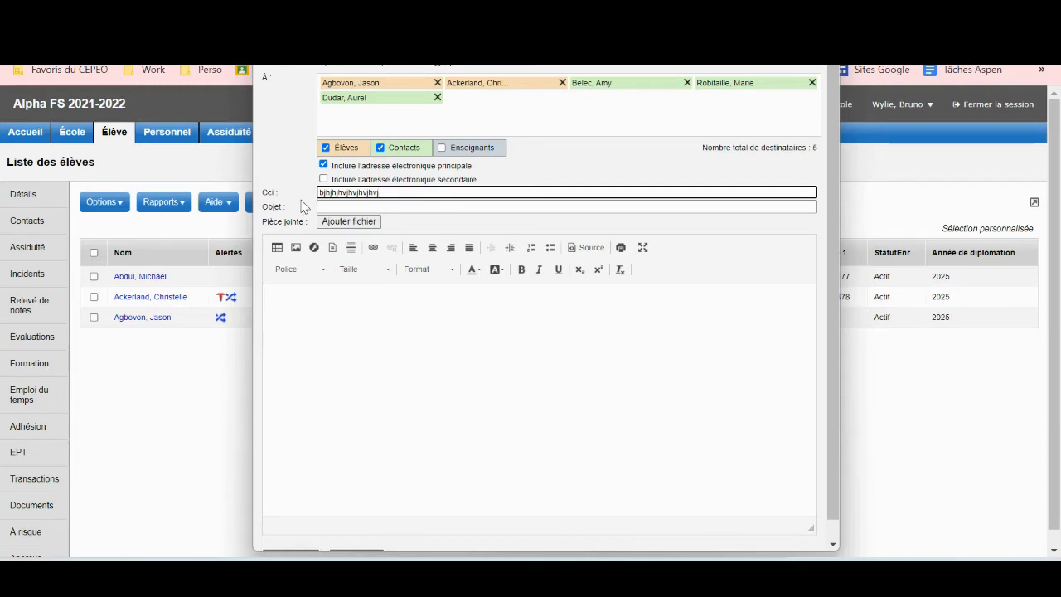
Replace the stray Cci text with a staff e-mail address.
{"action": "left_click_drag", "start_coordinate": [380, 193], "coordinate": [304, 188]}
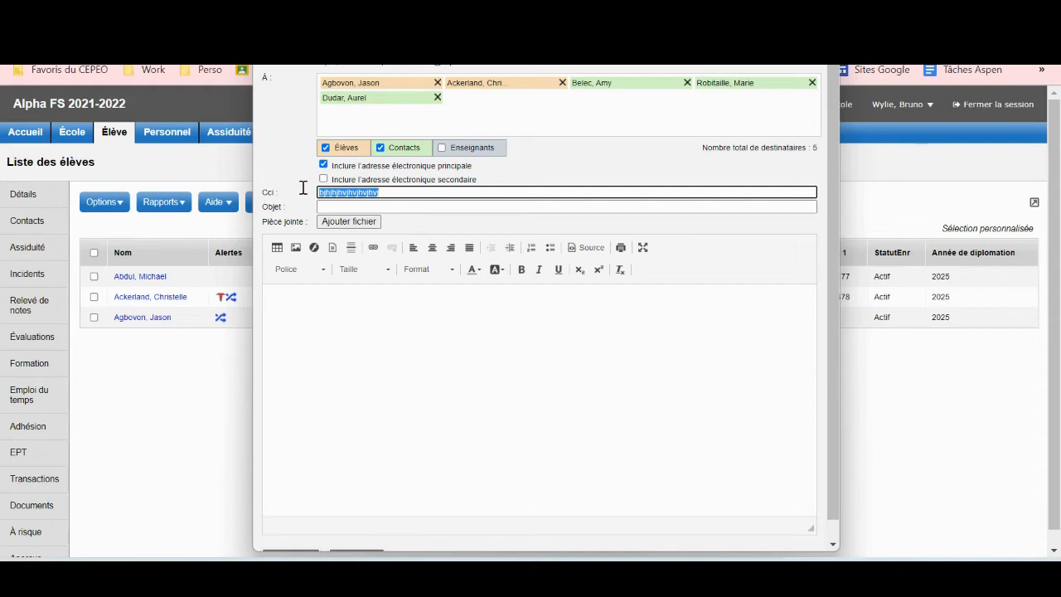
{"action": "key", "text": "BackSpace"}
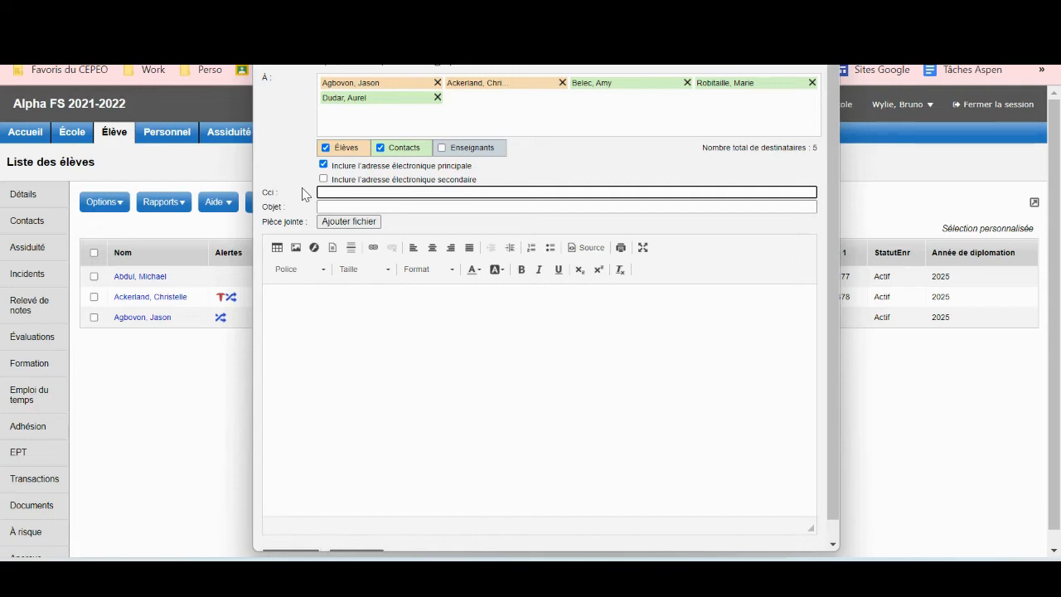
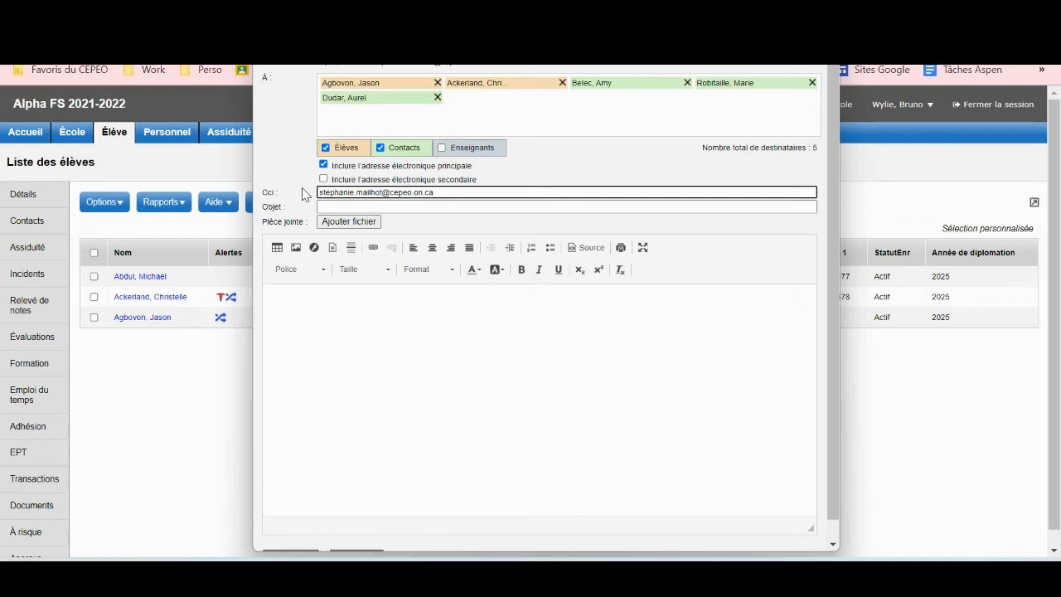
{"action": "left_click", "coordinate": [324, 205]}
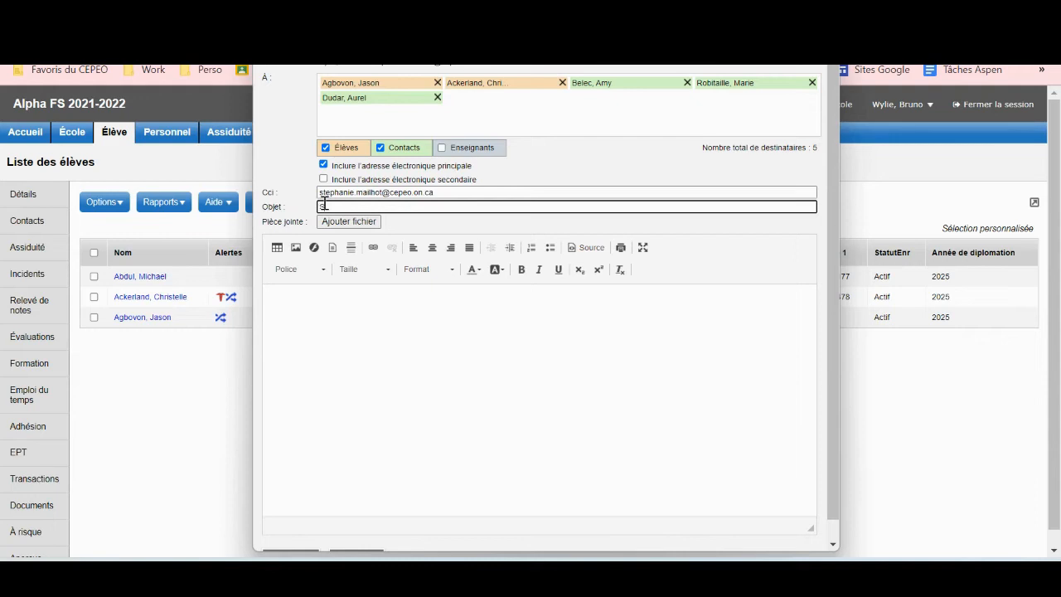
Enter the subject 'Suivi' and attach the file ASPEN.jpg.
{"action": "type", "text": "Suivi"}
{"action": "left_click", "coordinate": [350, 223]}
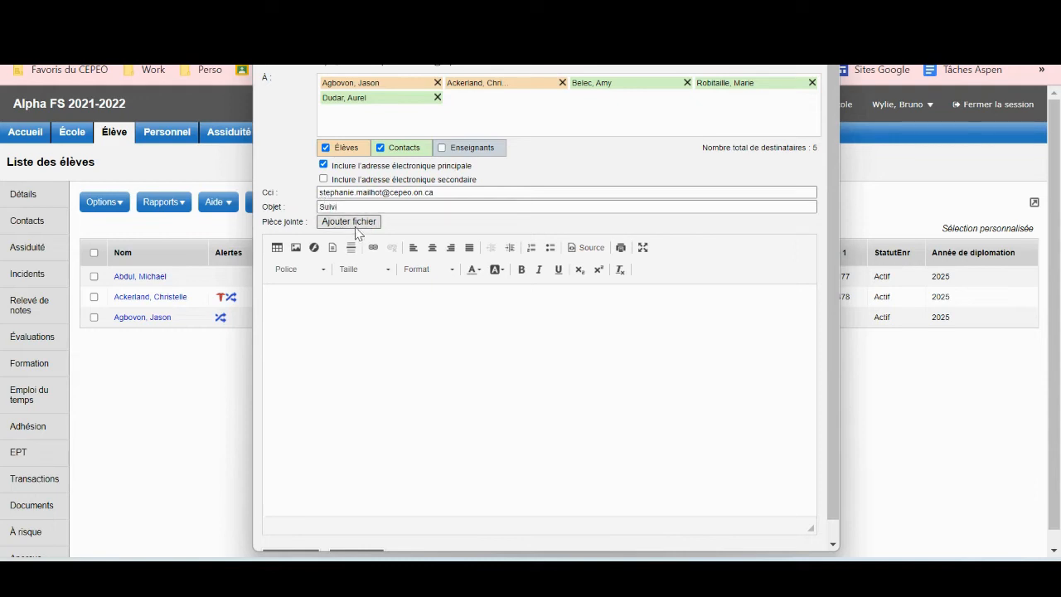
{"action": "left_click", "coordinate": [434, 217]}
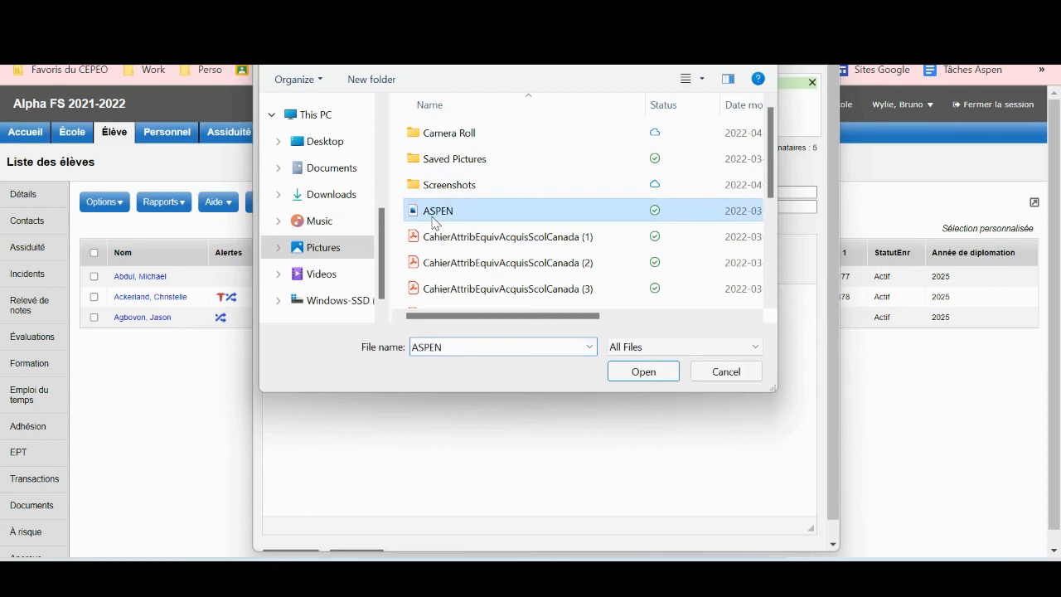
{"action": "left_click", "coordinate": [635, 373]}
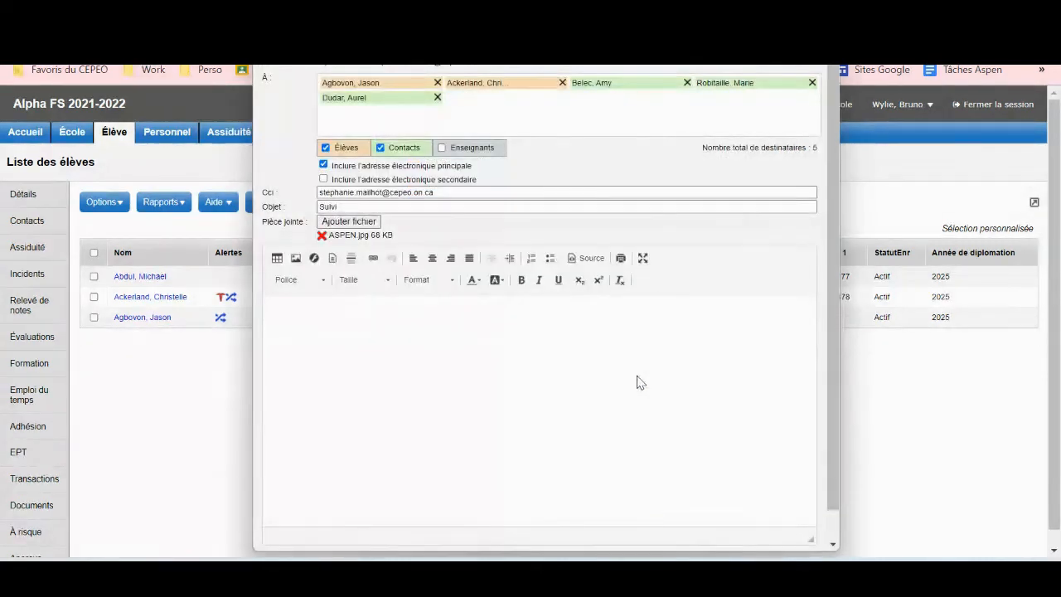
Write a placeholder body signed 'La direction' and send the email.
{"action": "left_click", "coordinate": [391, 340]}
{"action": "type", "text": "as;dlfks;dkfè"}
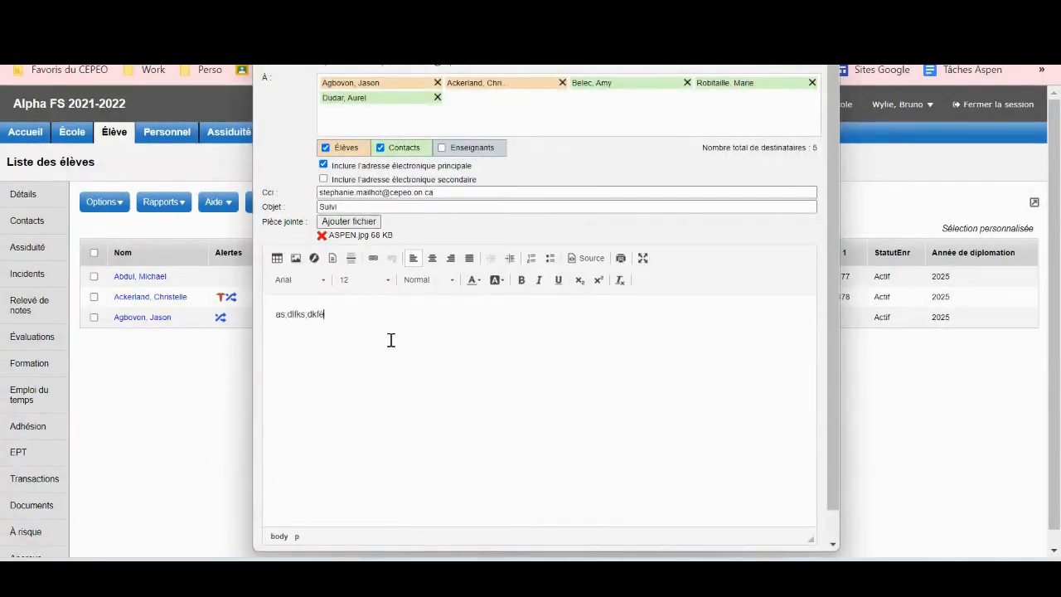
{"action": "type", "text": "sd;jaèsdkfjèaslkdfjfèaslkdjaslkdj"}
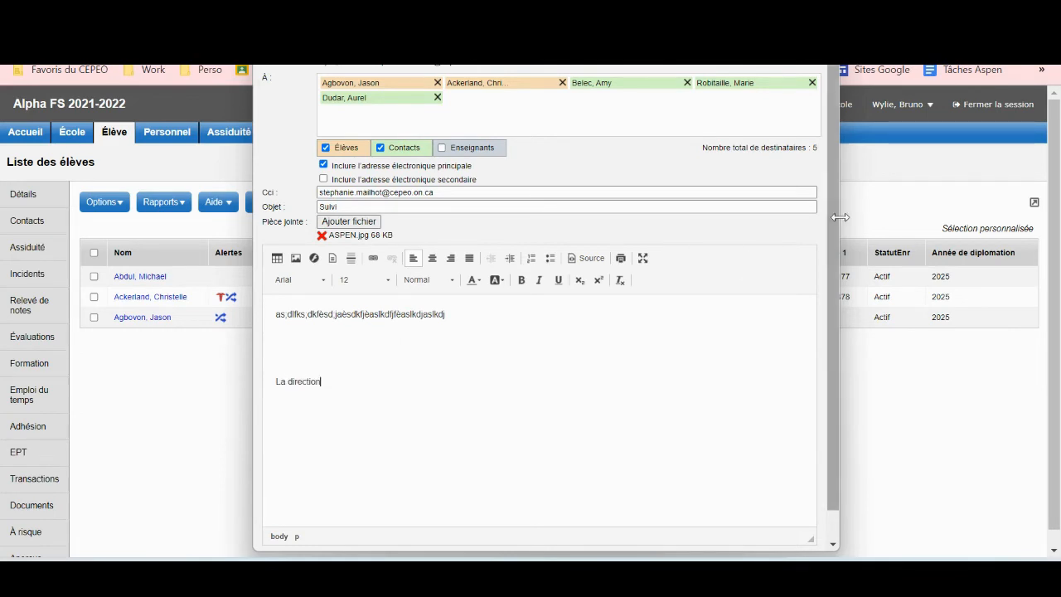
{"action": "scroll", "coordinate": [837, 230], "scroll_direction": "down", "scroll_amount": 2}
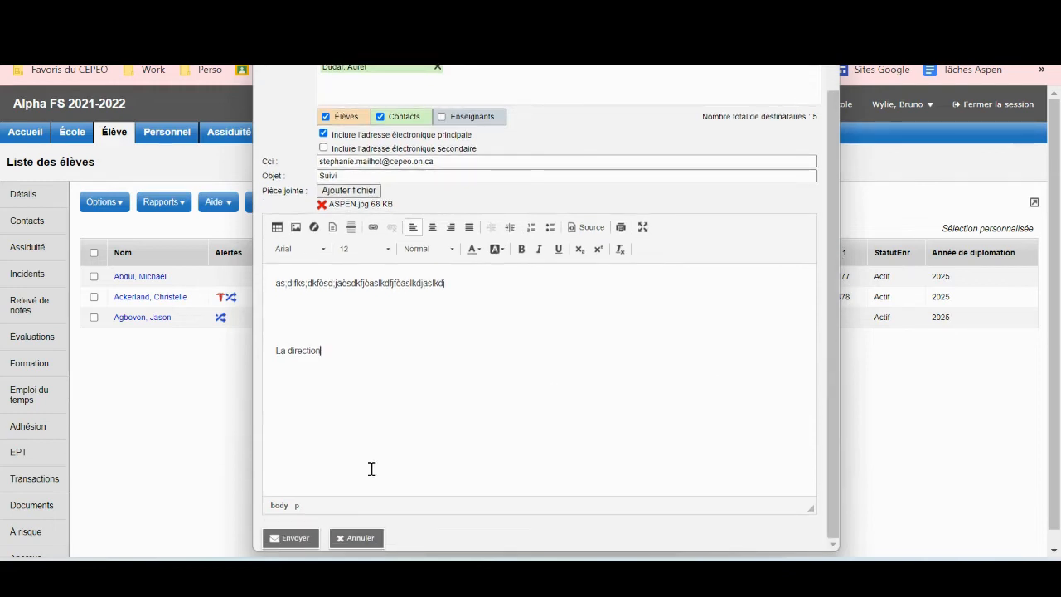
{"action": "left_click", "coordinate": [295, 539]}
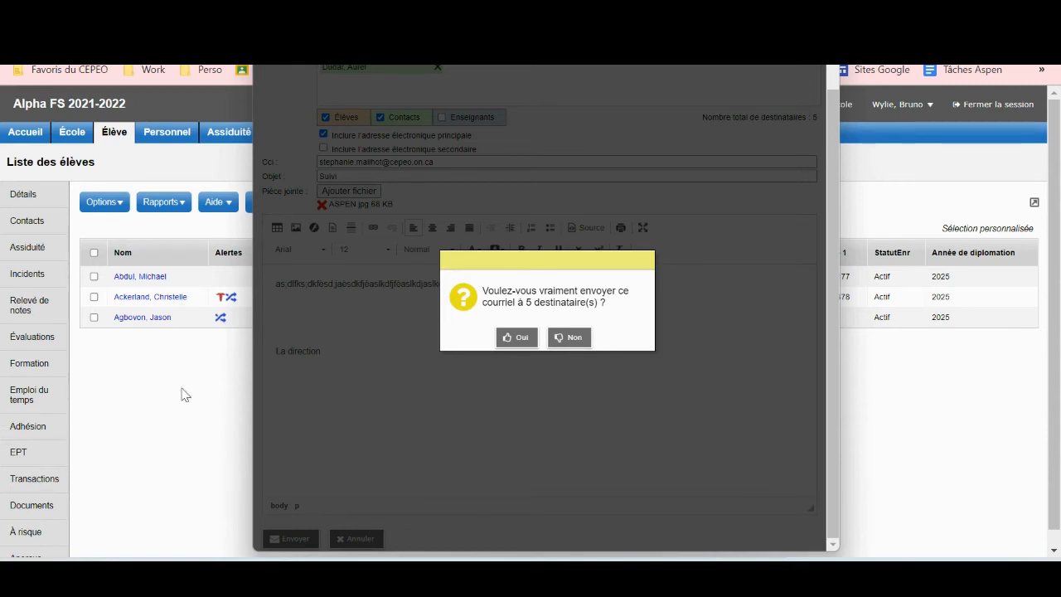
Confirm sending the Suivi email to the 5 recipients with Oui.
{"action": "left_click", "coordinate": [517, 338]}
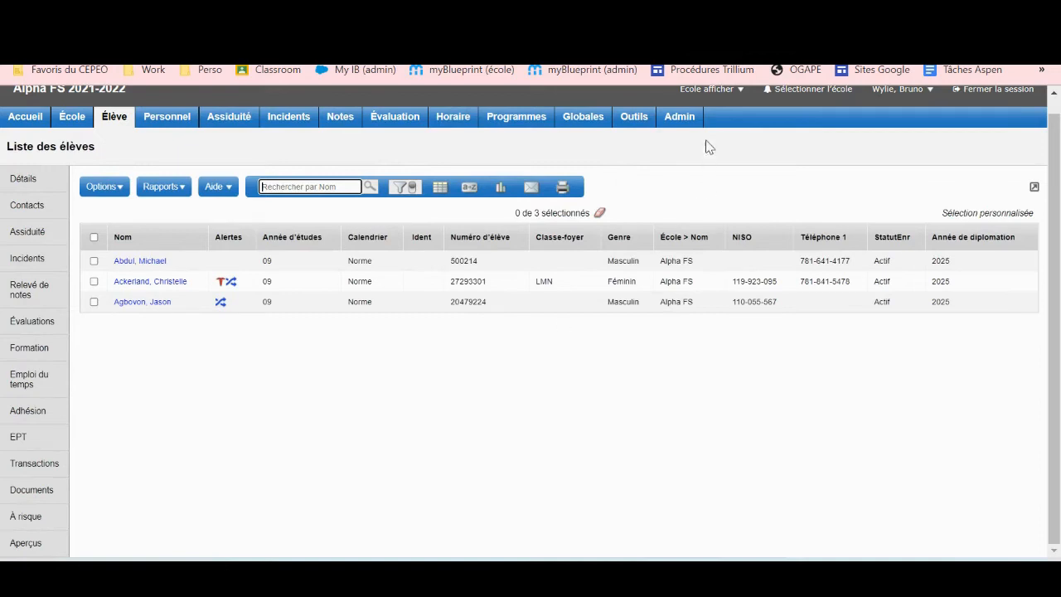
Go to Admin > Journaux > Journal des courriels.
{"action": "left_click", "coordinate": [682, 123]}
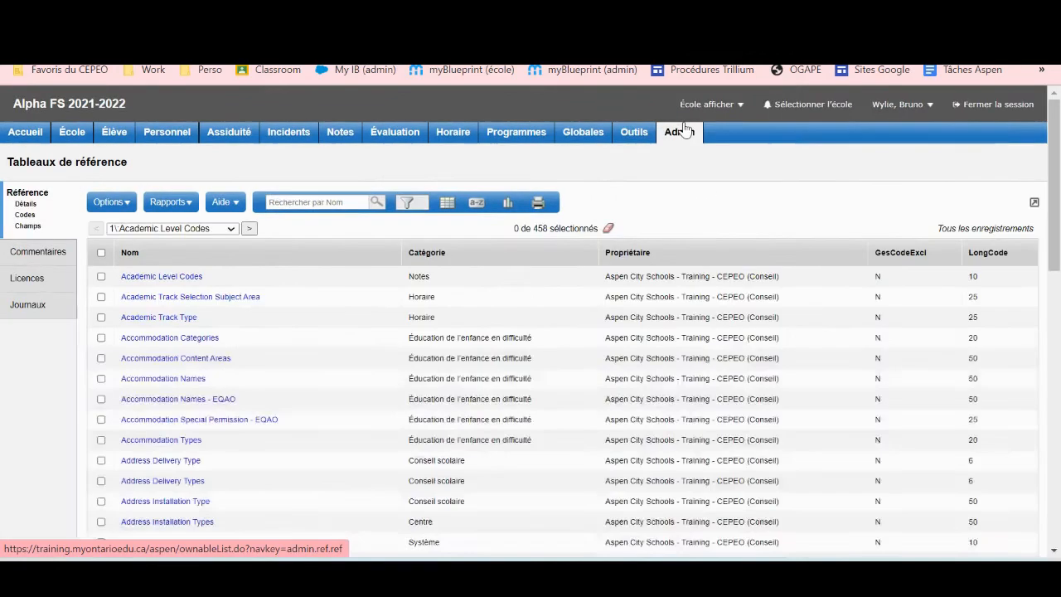
{"action": "left_click", "coordinate": [38, 311]}
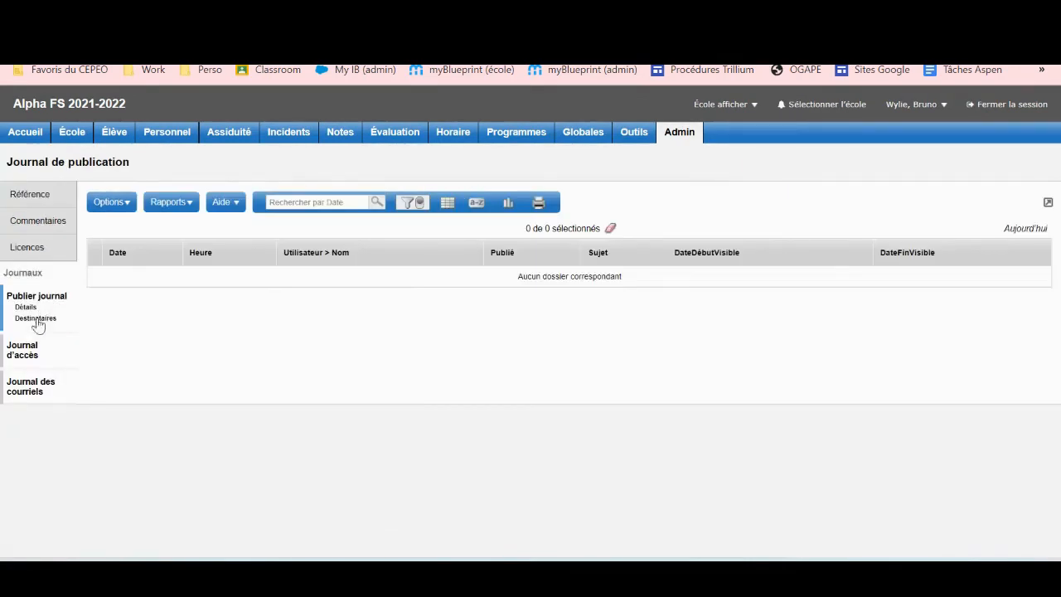
{"action": "left_click", "coordinate": [21, 392]}
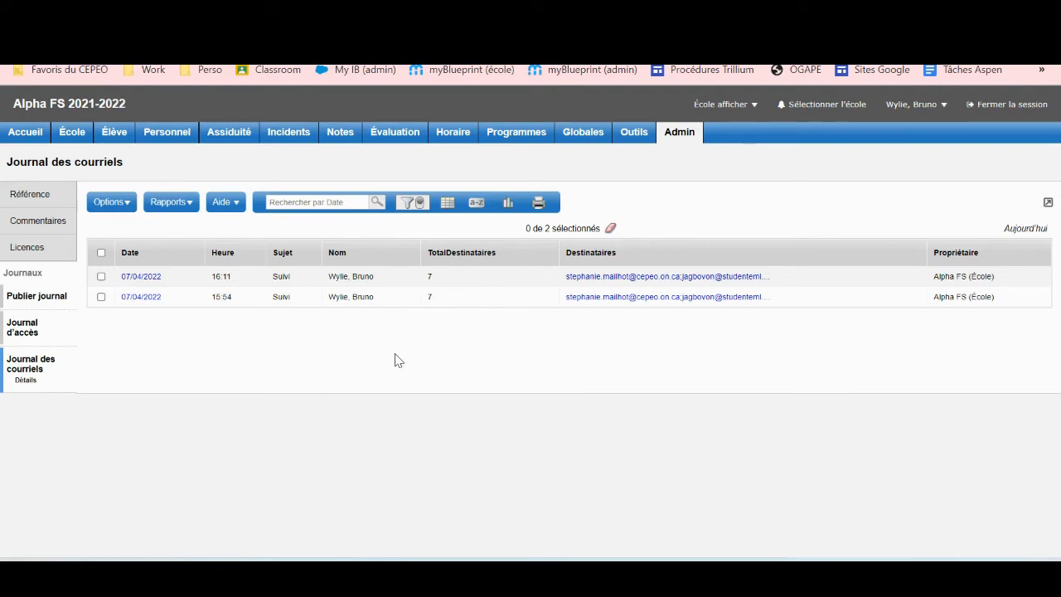
Inspect the 15:54 Suivi entry's details, then return to the email journal list.
{"action": "left_click", "coordinate": [143, 298]}
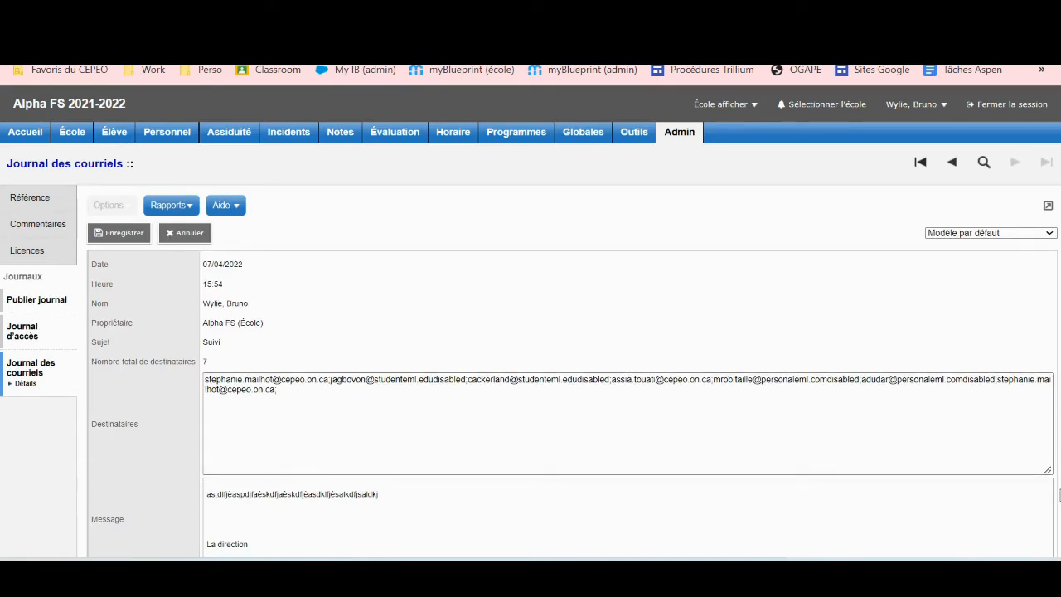
{"action": "scroll", "coordinate": [530, 331], "scroll_direction": "down", "scroll_amount": 3}
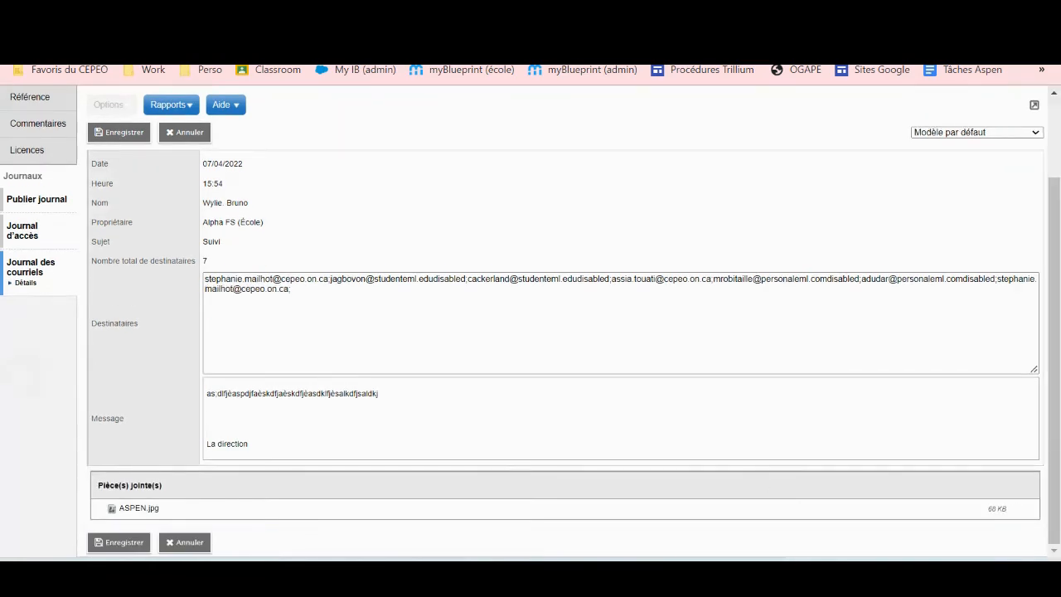
{"action": "scroll", "coordinate": [763, 482], "scroll_direction": "up", "scroll_amount": 3}
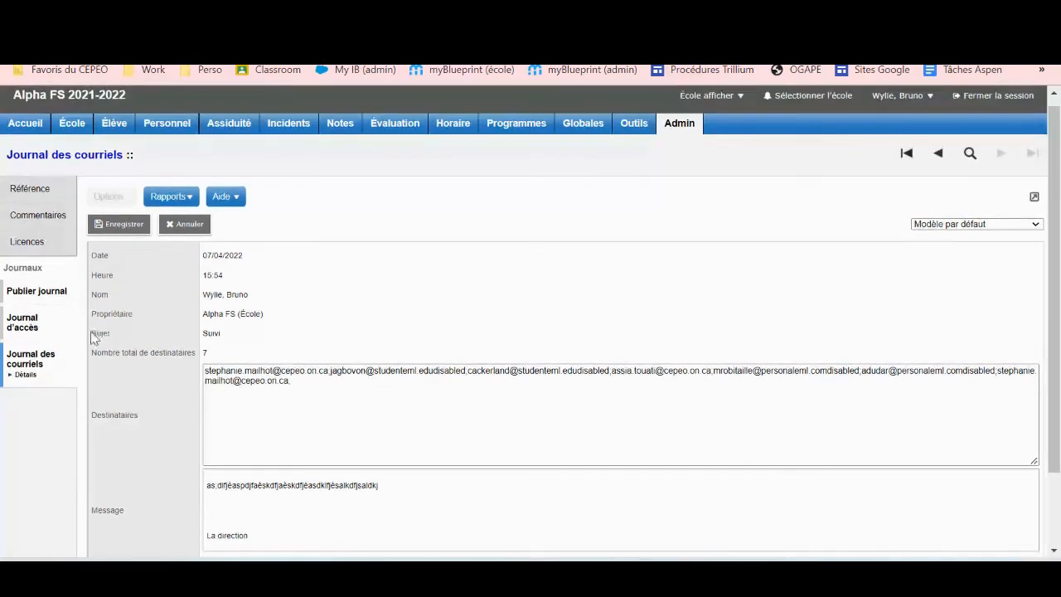
{"action": "left_click", "coordinate": [37, 363]}
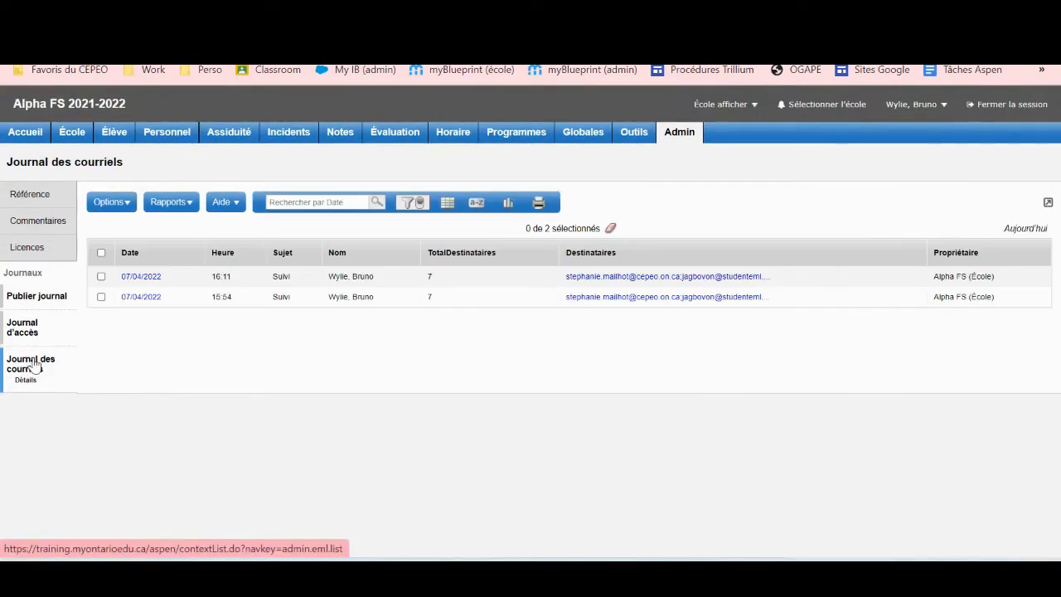
Review all recipient addresses of the 15:54 Suivi message, then close the list.
{"action": "left_click", "coordinate": [630, 300]}
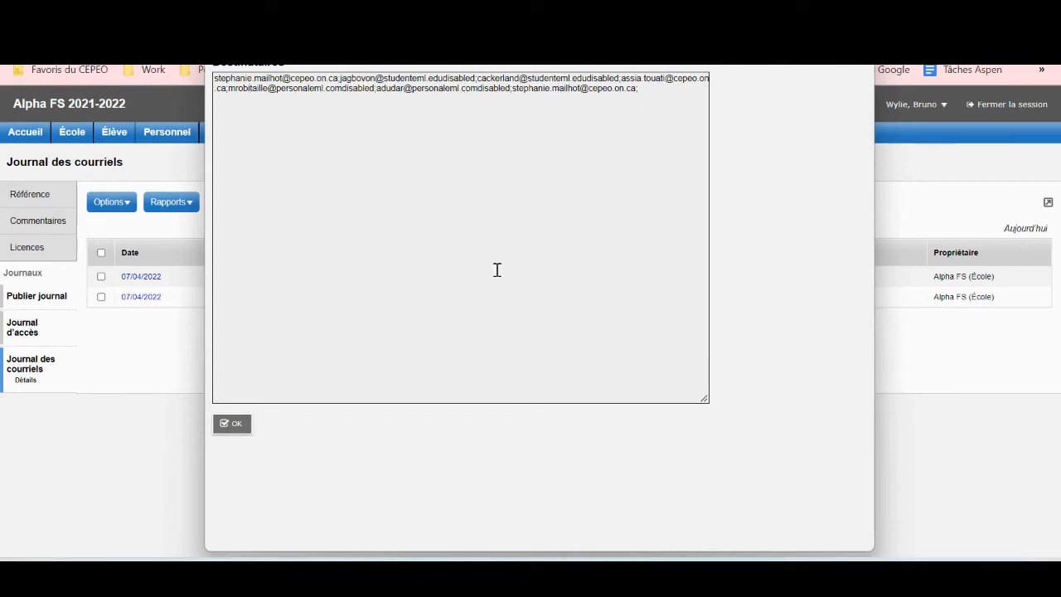
{"action": "left_click_drag", "start_coordinate": [660, 92], "coordinate": [212, 75]}
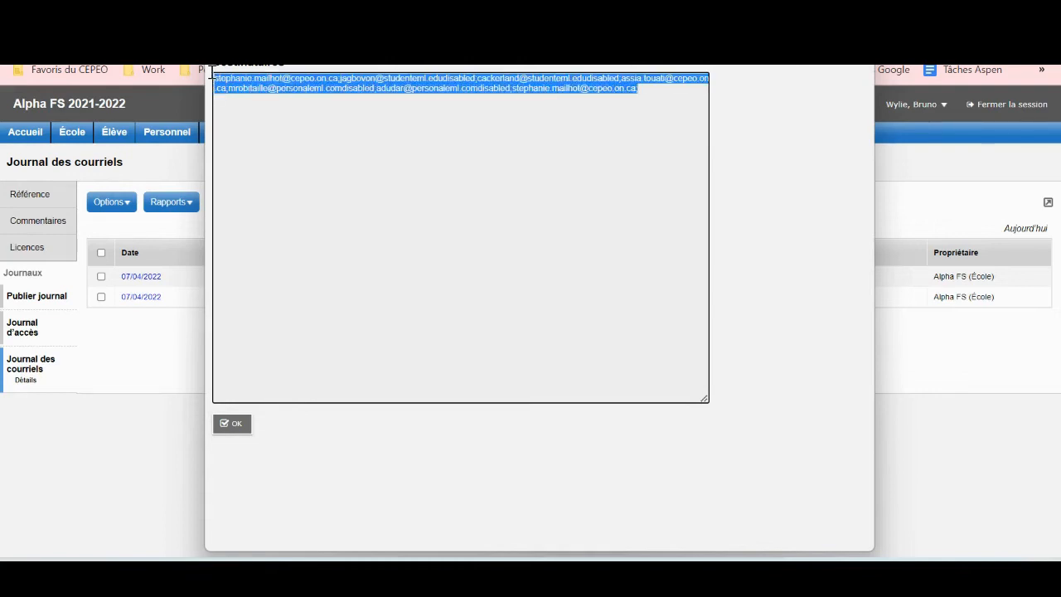
{"action": "left_click", "coordinate": [235, 424]}
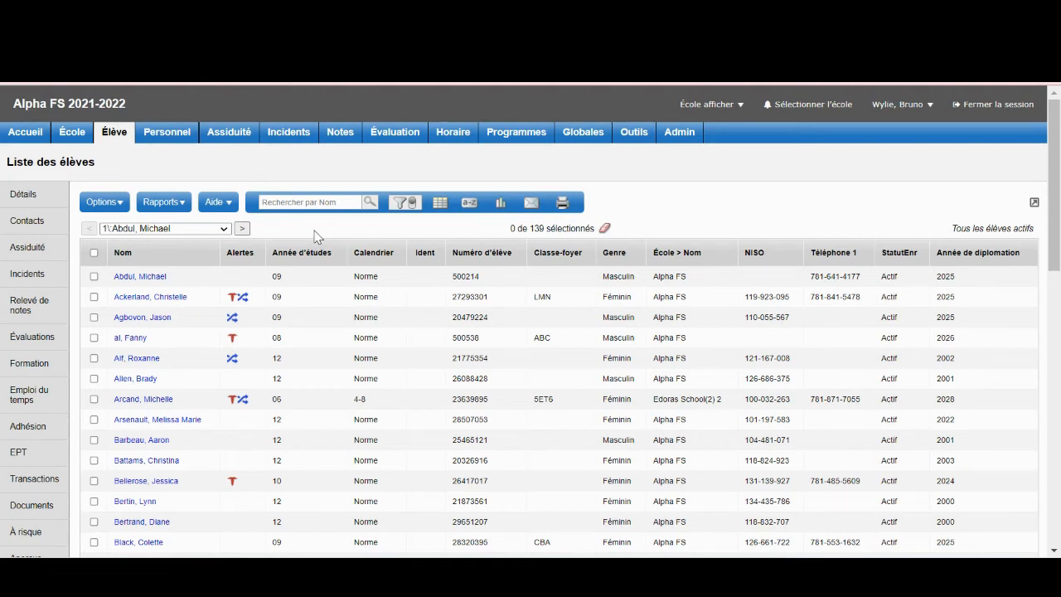
Open the second student's contacts and select the mother contact.
{"action": "left_click", "coordinate": [145, 296]}
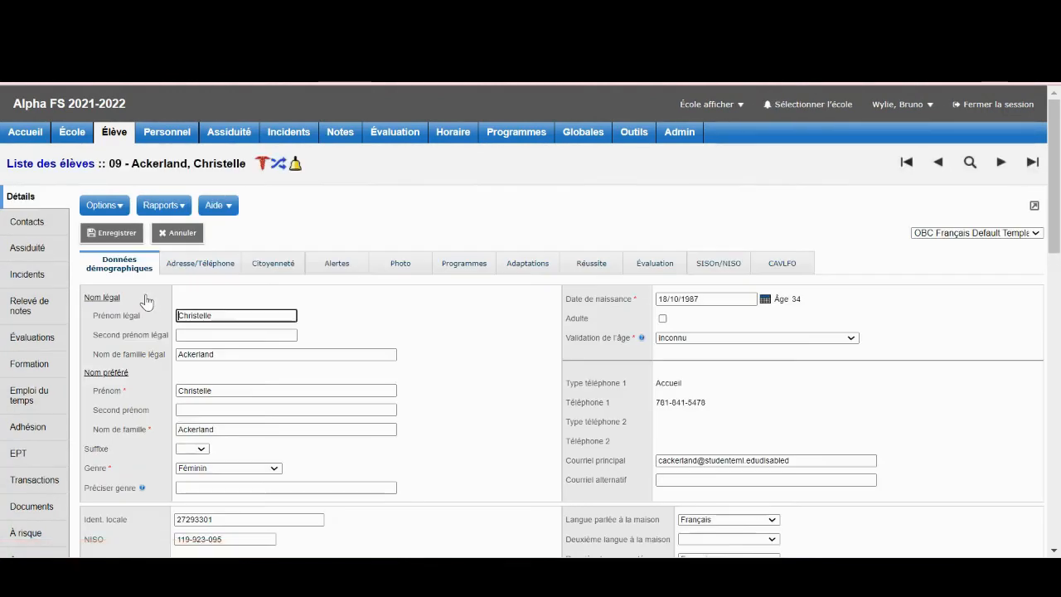
{"action": "left_click", "coordinate": [27, 224]}
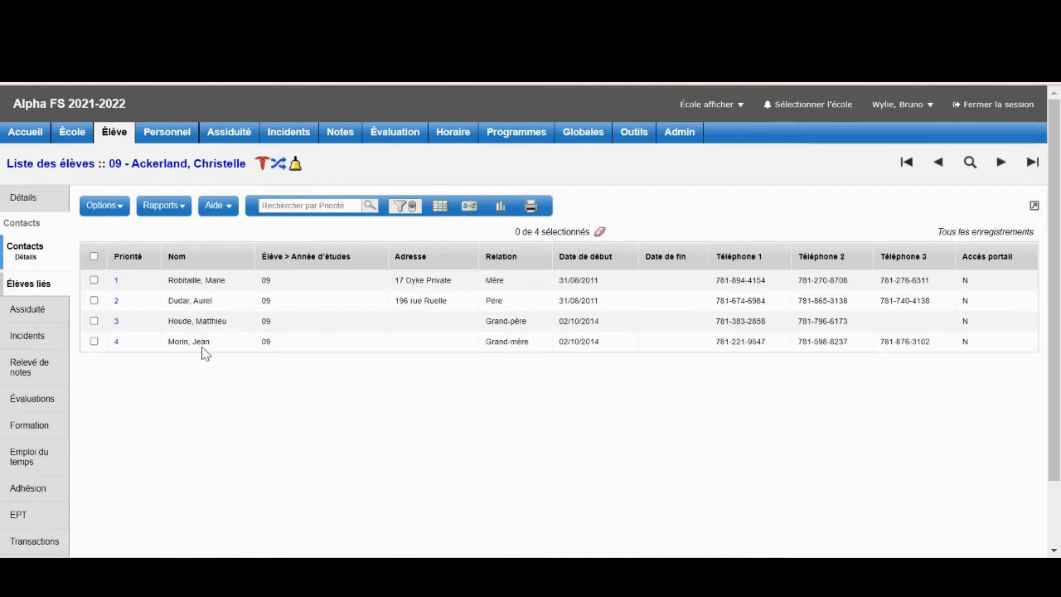
{"action": "left_click", "coordinate": [95, 281]}
Show only the selected contact and open an email to her, closing it unsent.
{"action": "left_click", "coordinate": [116, 207]}
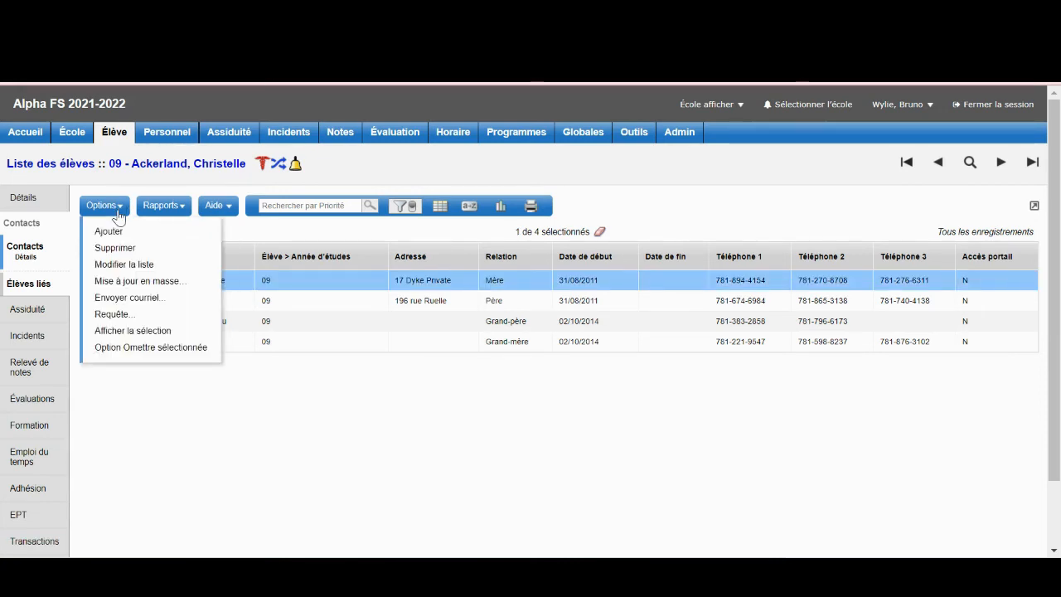
{"action": "right_click", "coordinate": [138, 331]}
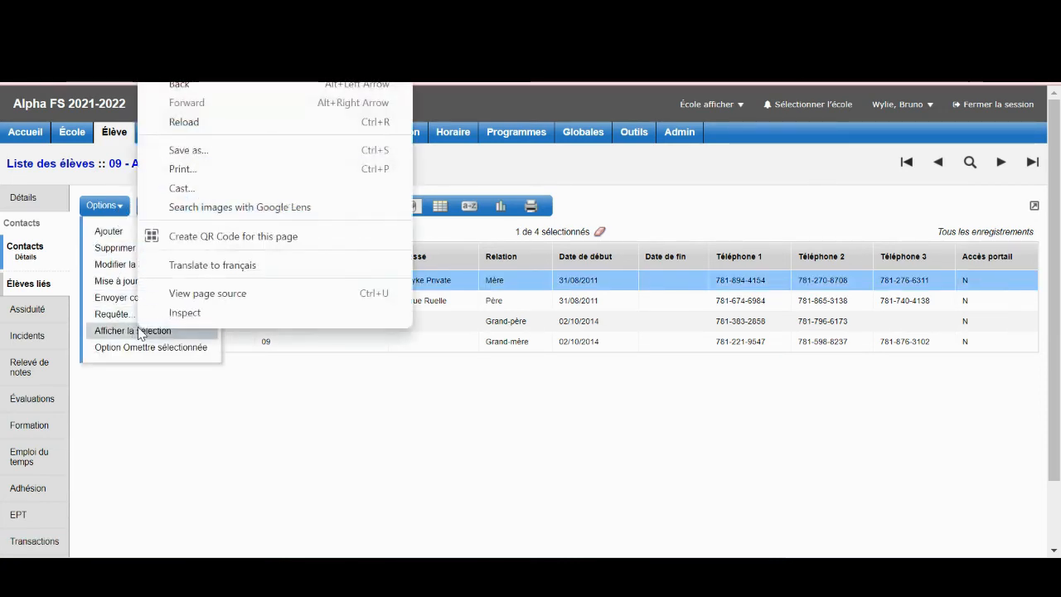
{"action": "left_click", "coordinate": [133, 330]}
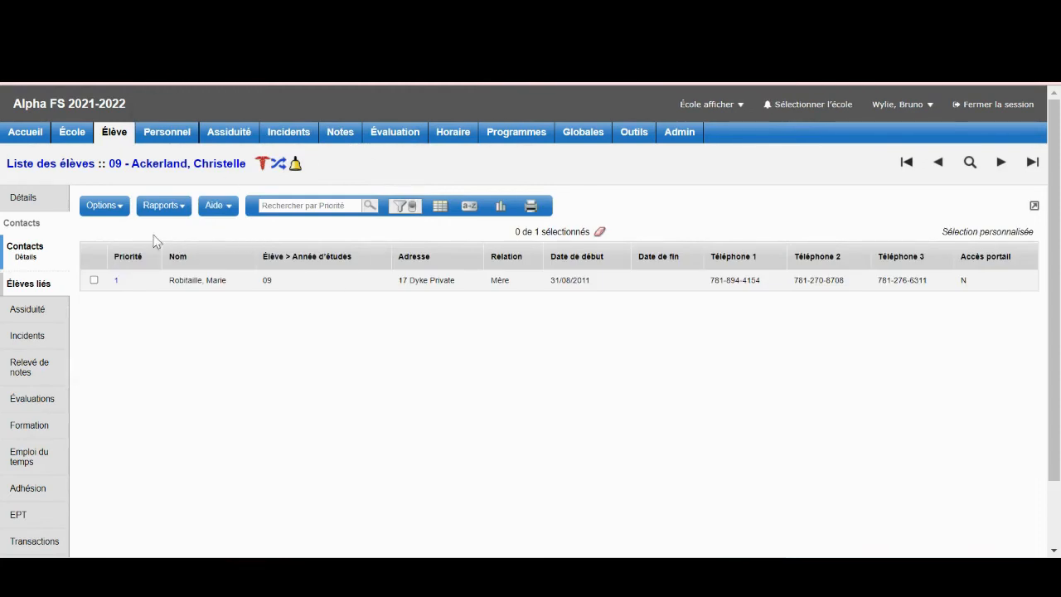
{"action": "left_click", "coordinate": [105, 207]}
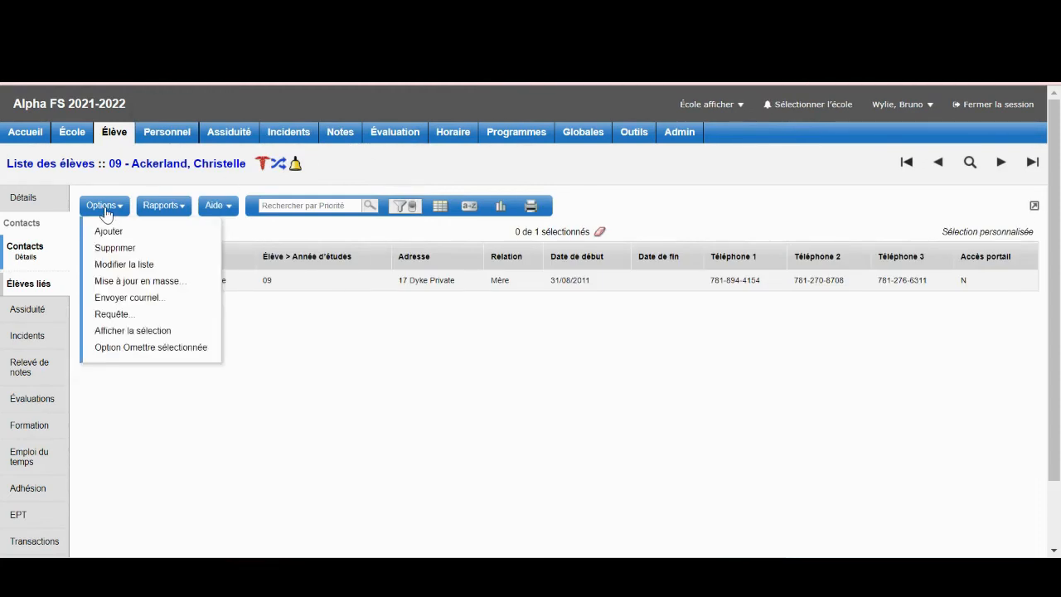
{"action": "left_click", "coordinate": [123, 298]}
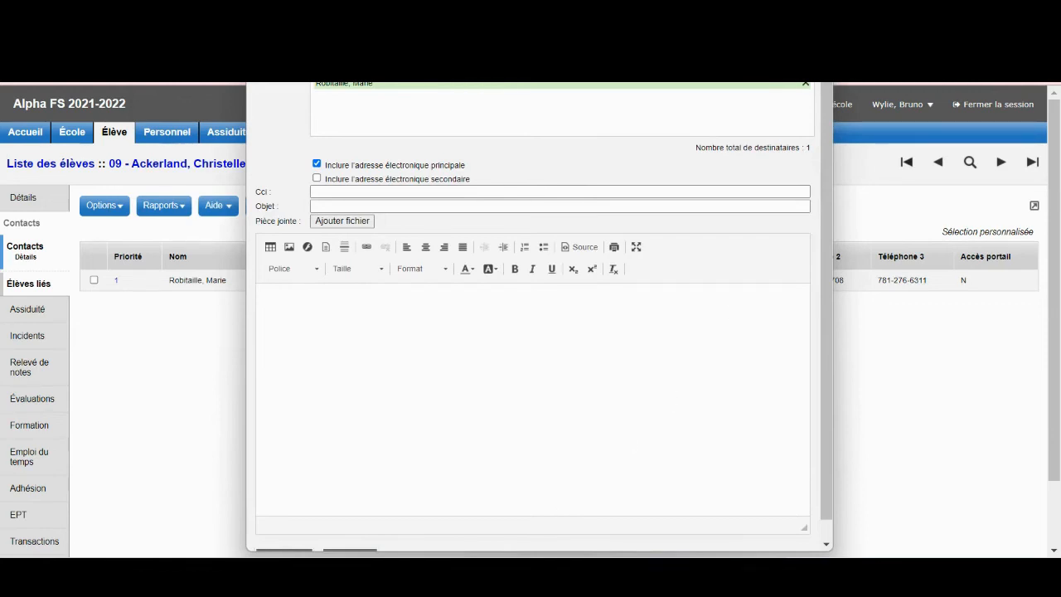
{"action": "key", "text": "alt+F4"}
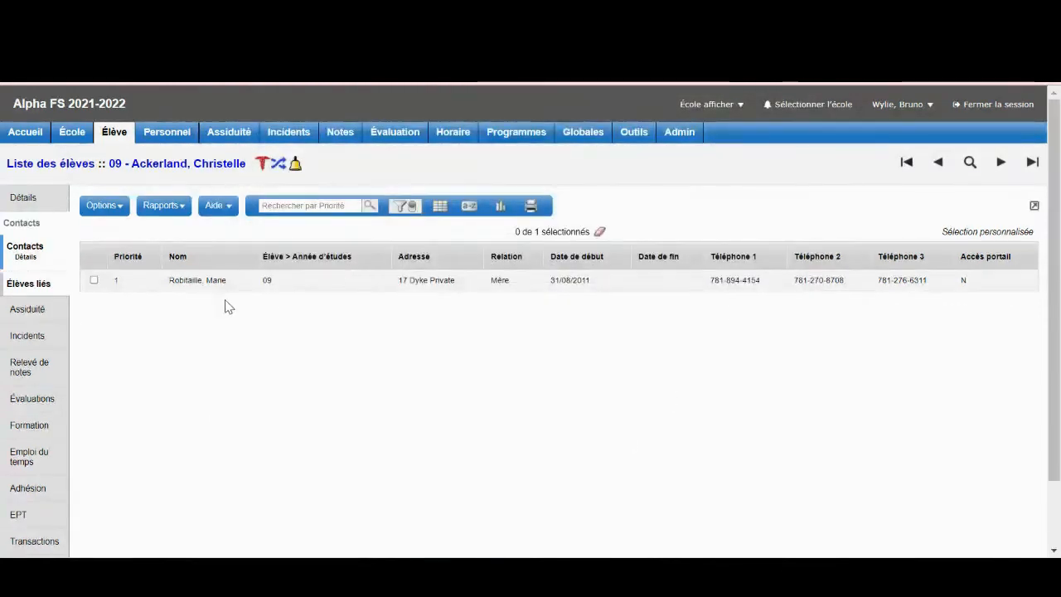
{"action": "left_click", "coordinate": [117, 284]}
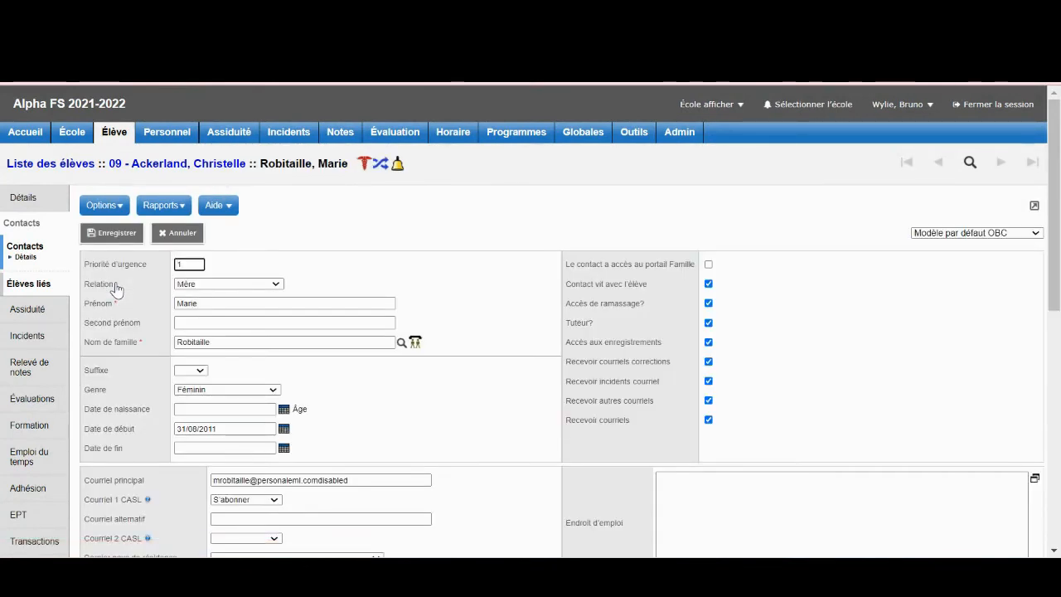
{"action": "left_click_drag", "start_coordinate": [361, 480], "coordinate": [194, 482]}
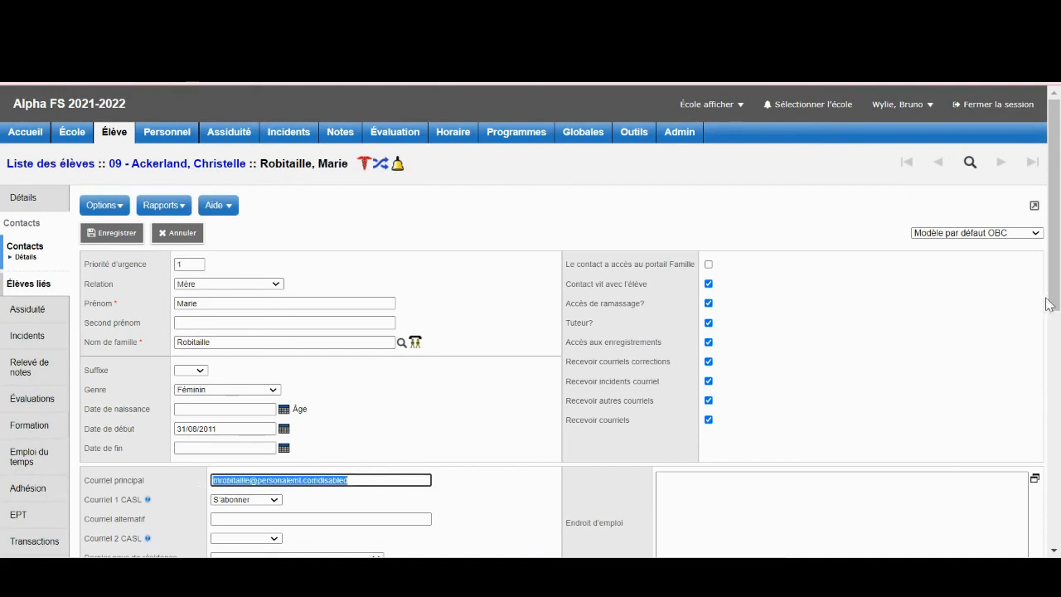
{"action": "mouse_move", "coordinate": [1054, 316]}
{"action": "left_mouse_down"}
{"action": "mouse_move", "coordinate": [1058, 440]}
{"action": "mouse_move", "coordinate": [1053, 320]}
{"action": "left_mouse_up"}
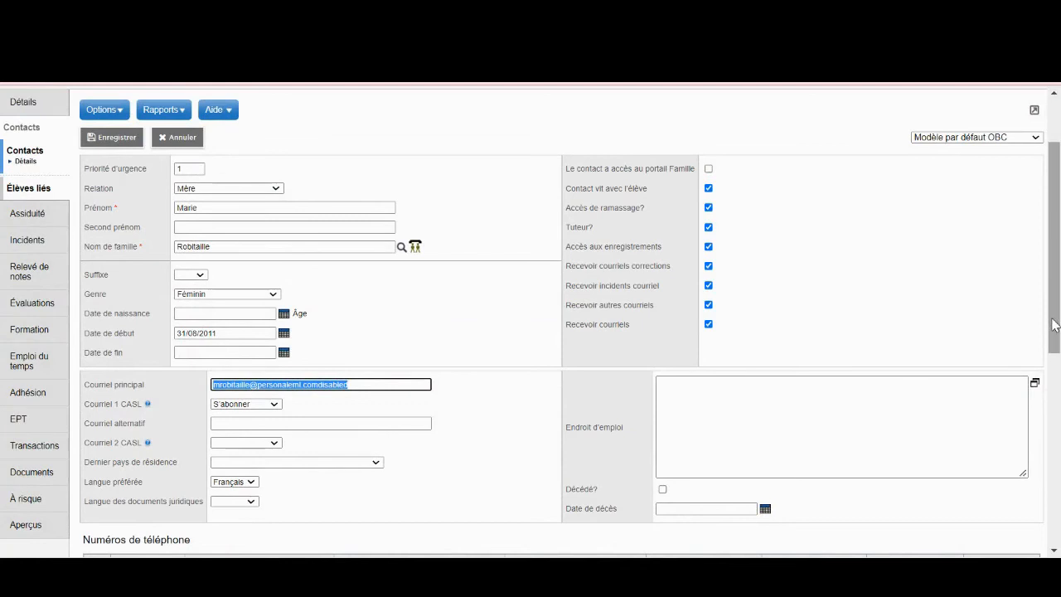
{"action": "left_click", "coordinate": [27, 150]}
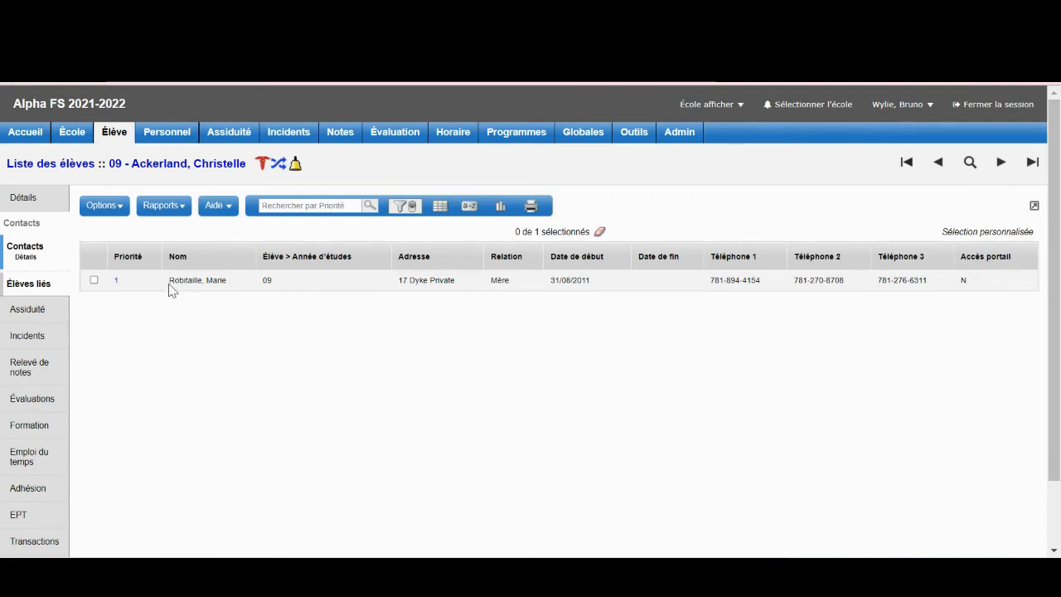
Reapply the Tous les enregistrements filter to the student's contacts, then return to the 139-student list.
{"action": "left_click", "coordinate": [34, 255]}
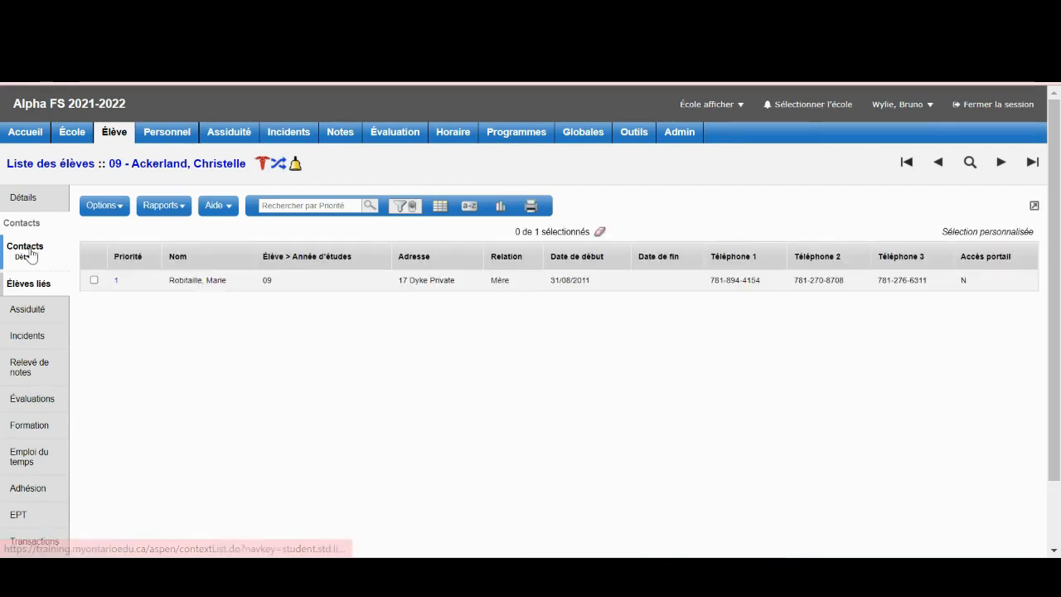
{"action": "left_click", "coordinate": [399, 209]}
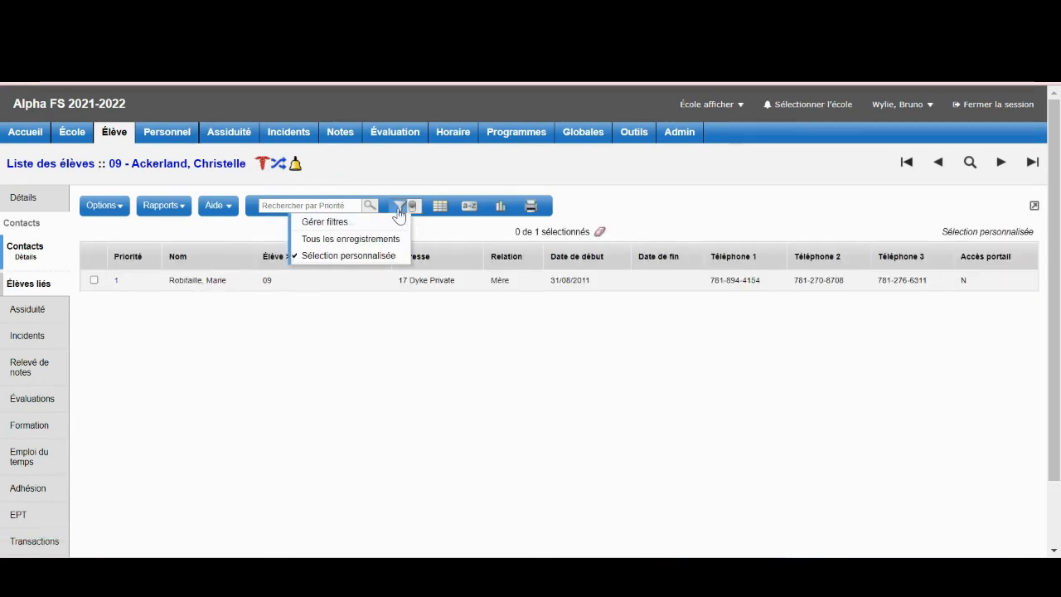
{"action": "left_click", "coordinate": [349, 239]}
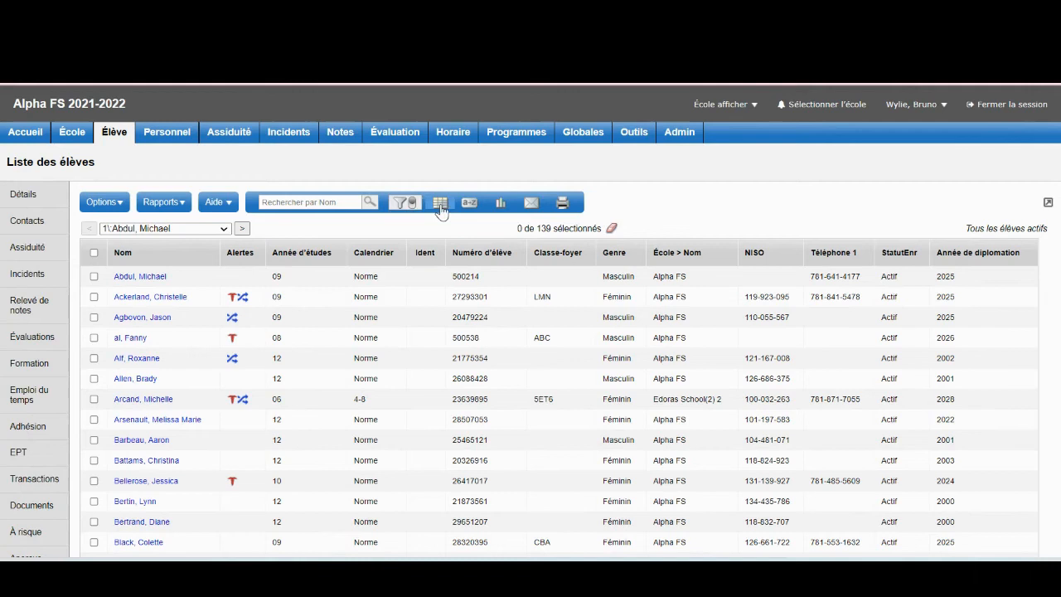
{"action": "left_click", "coordinate": [98, 202]}
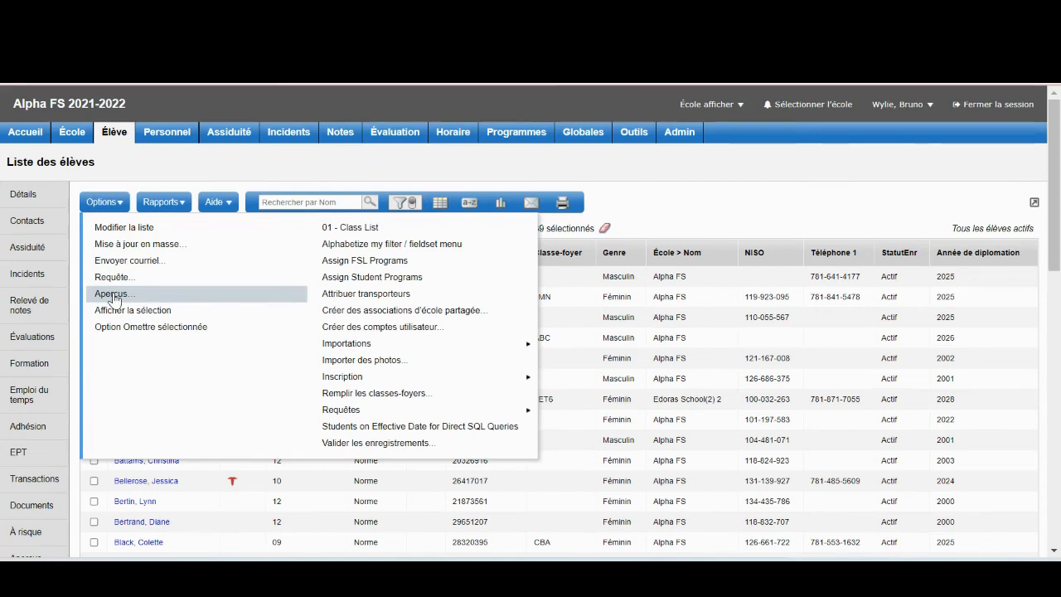
{"action": "left_click", "coordinate": [686, 196]}
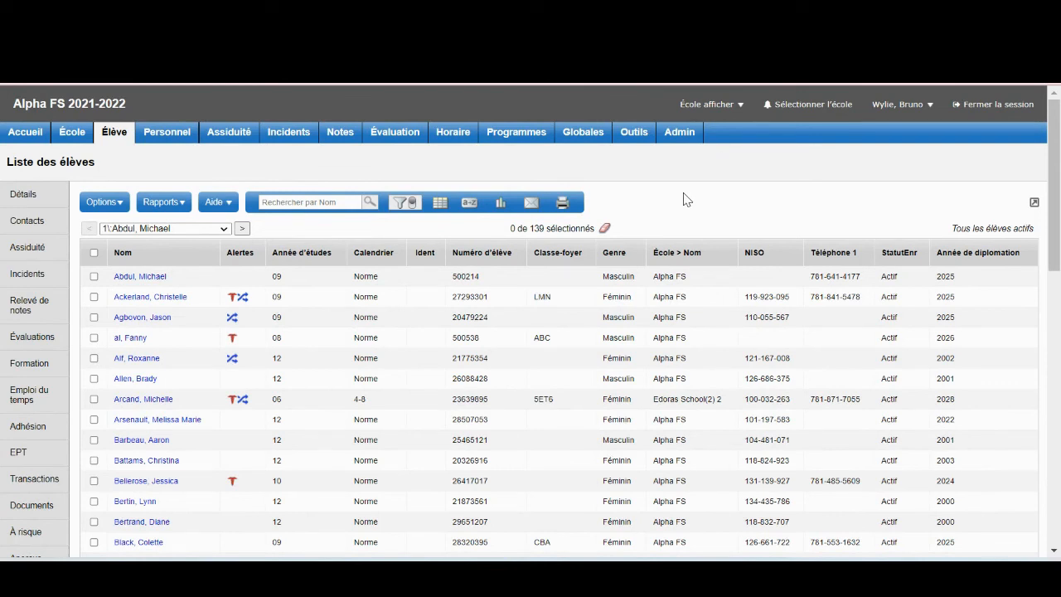
Open the Gouvernement des élèves group under École's Groupes and list its 3 members.
{"action": "left_click", "coordinate": [72, 138]}
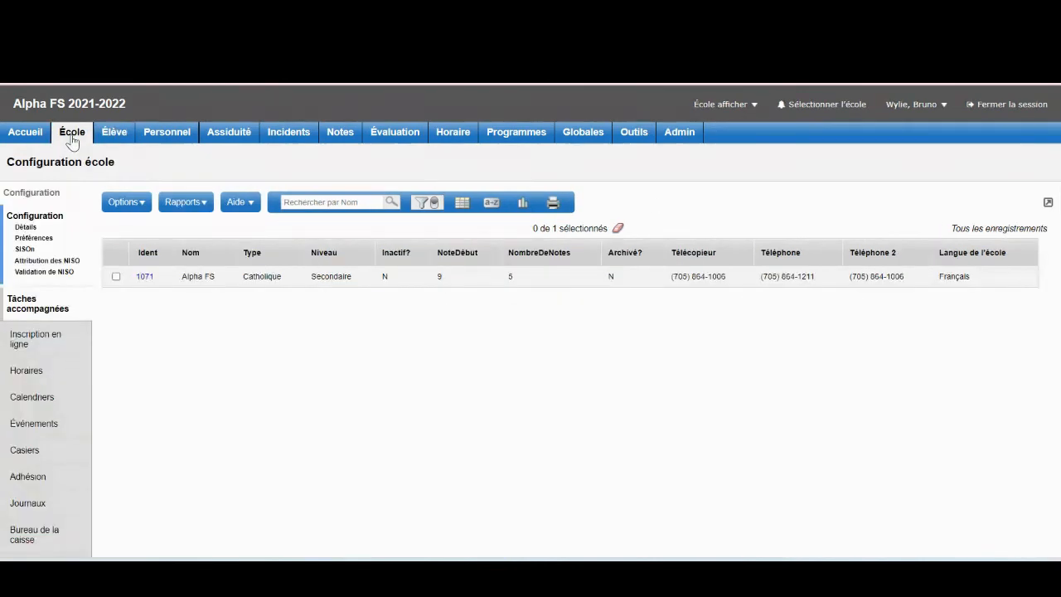
{"action": "left_click_drag", "start_coordinate": [1057, 265], "coordinate": [1059, 438]}
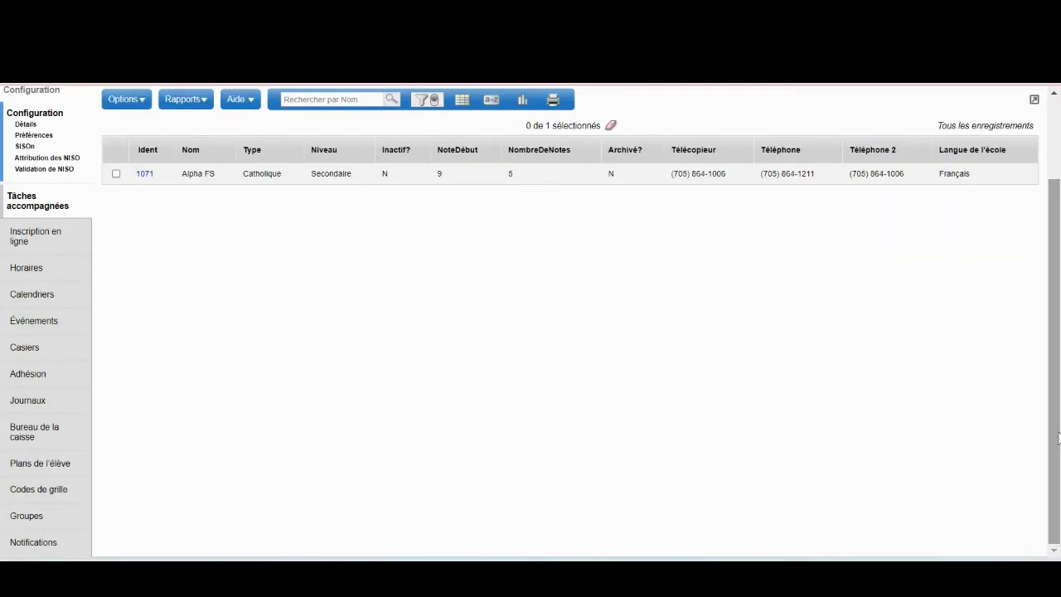
{"action": "left_click", "coordinate": [32, 523]}
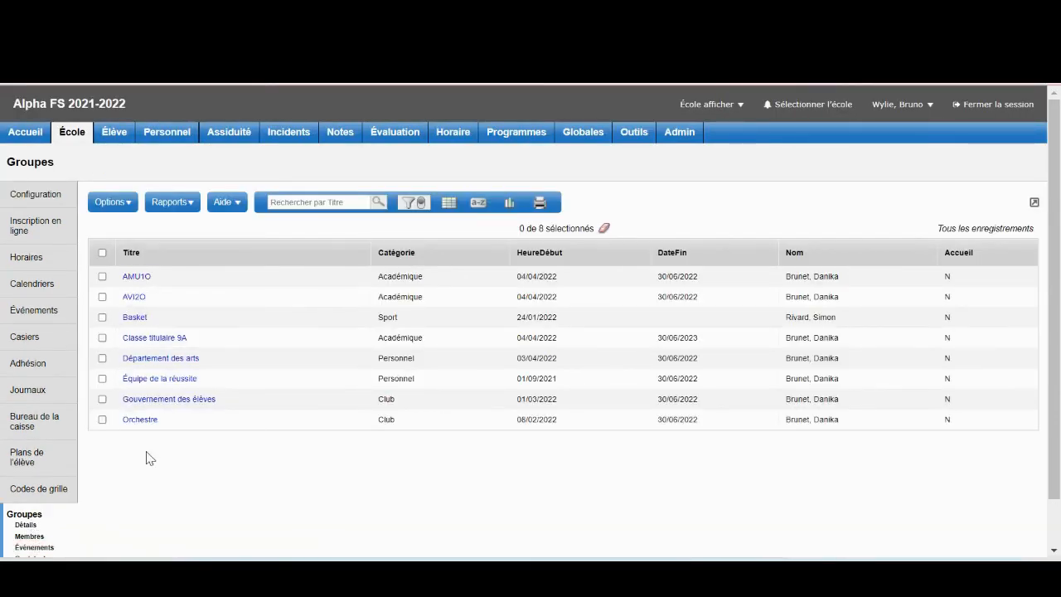
{"action": "left_click", "coordinate": [132, 400]}
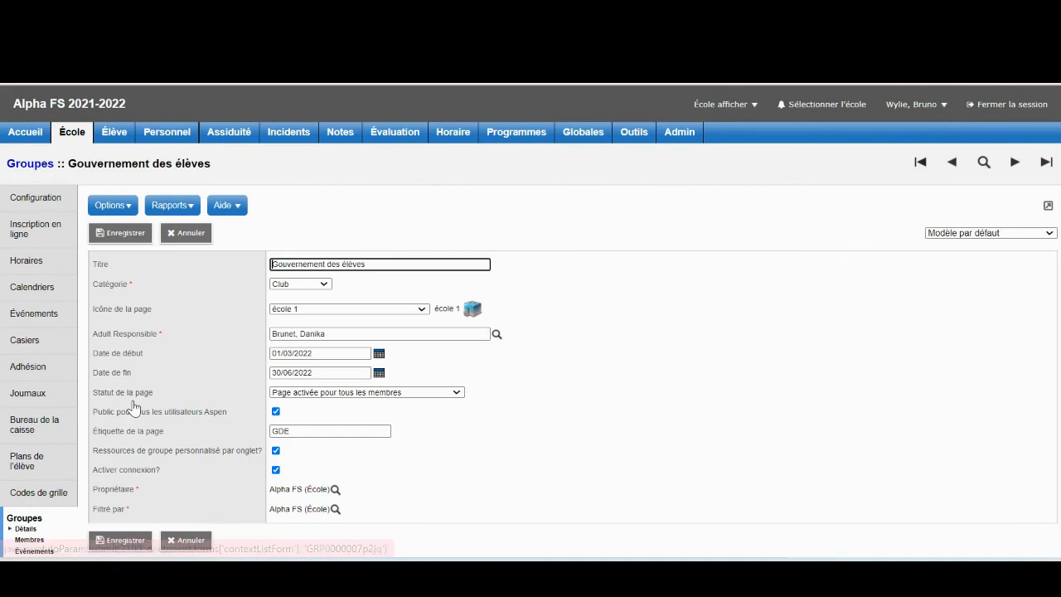
{"action": "left_click", "coordinate": [30, 540]}
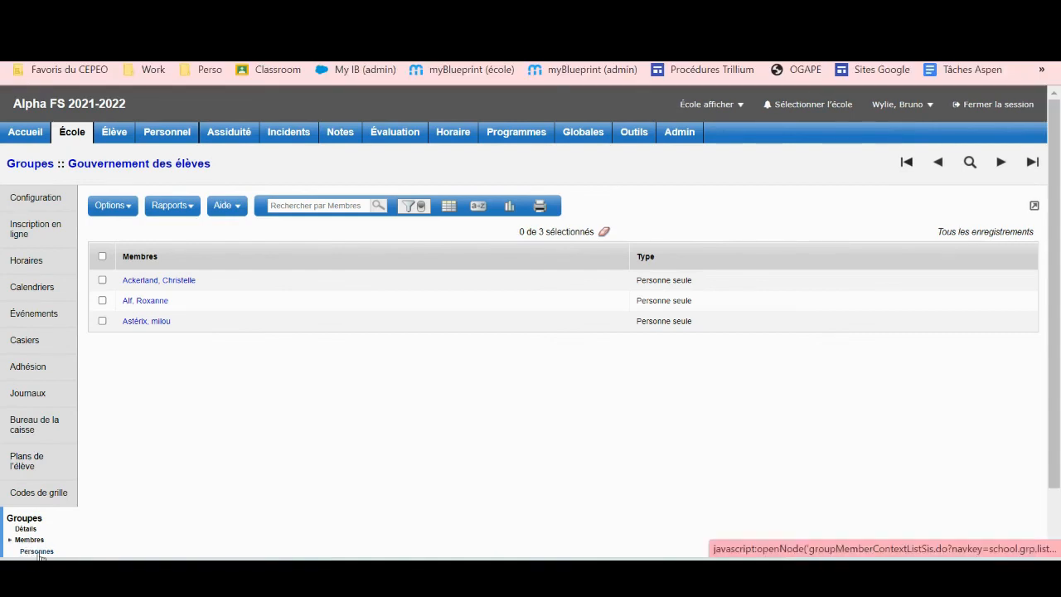
Select the group's student member under Personnes and start an email with Envoyer courriel....
{"action": "left_click", "coordinate": [37, 552]}
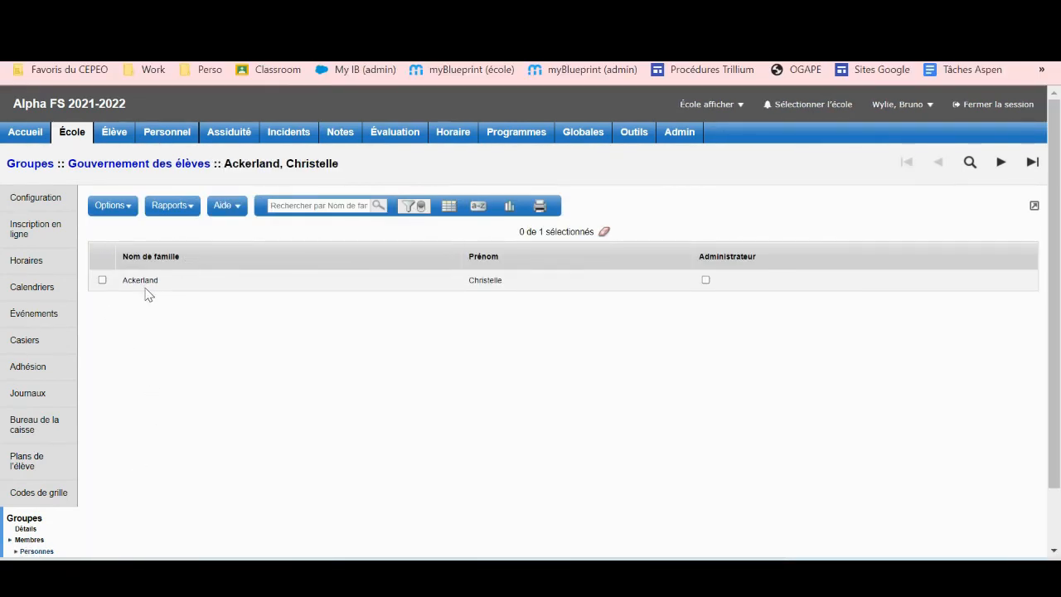
{"action": "left_click", "coordinate": [102, 281]}
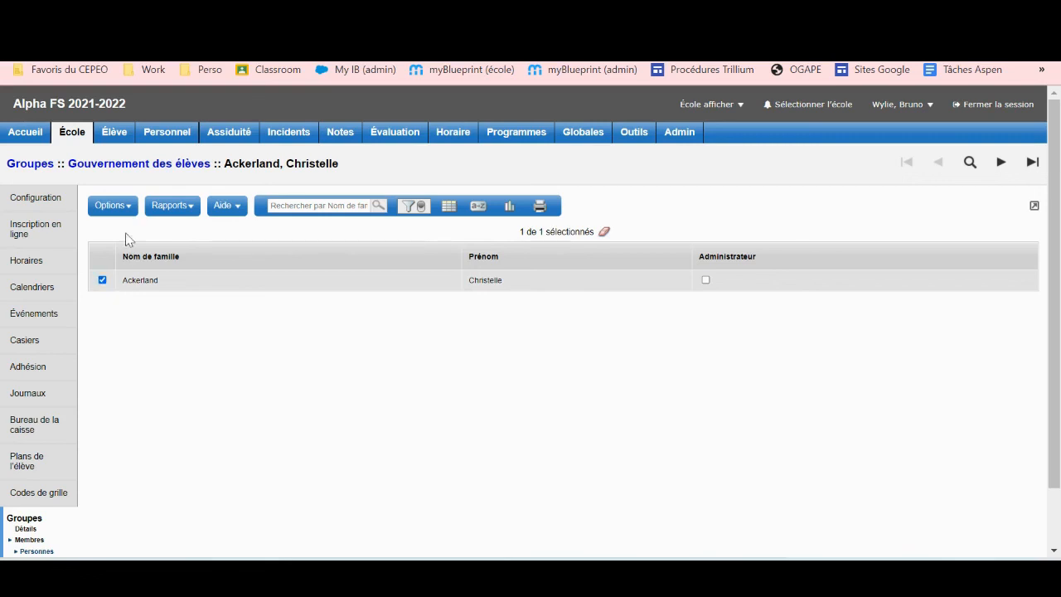
{"action": "left_click", "coordinate": [118, 206]}
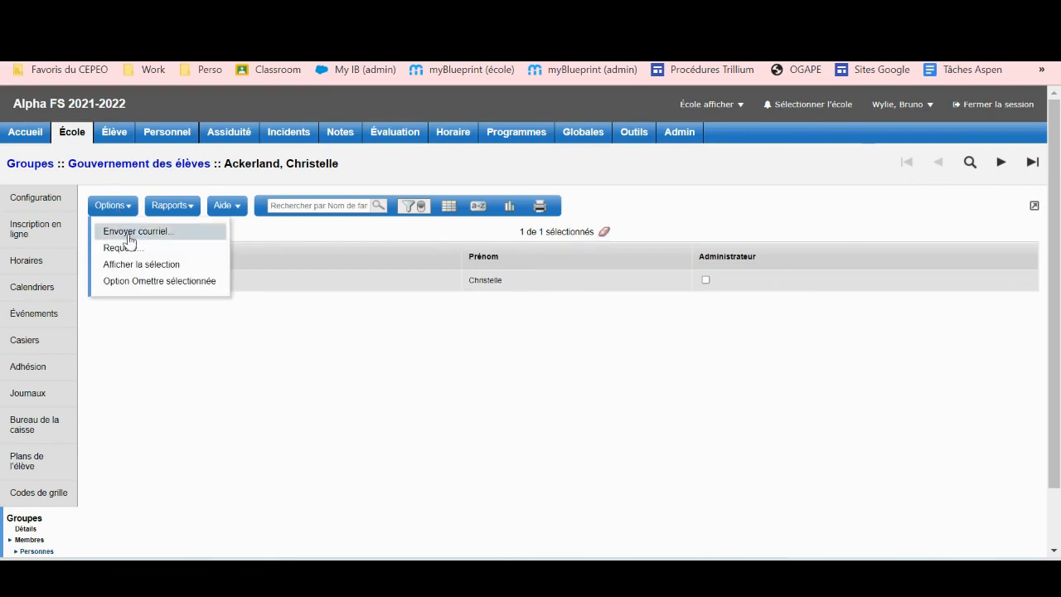
{"action": "left_click", "coordinate": [129, 235]}
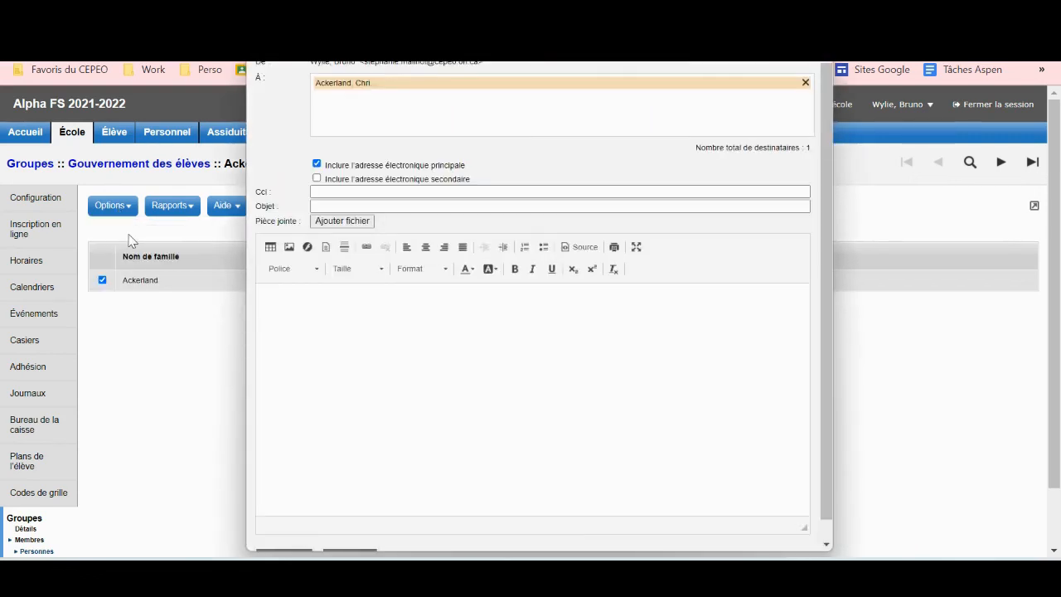